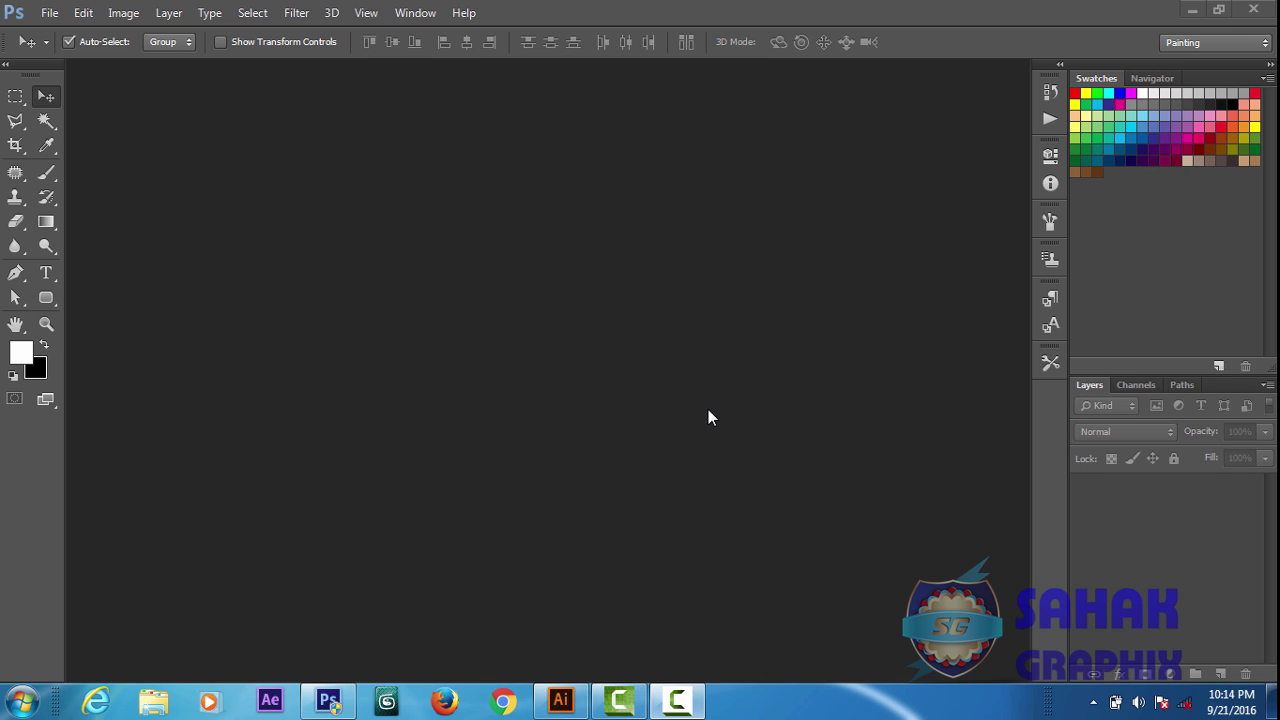
Step: Bring up the portrait IMG_75371498952.jpeg in the Photoshop document window
{"action": "left_click", "coordinate": [1192, 10]}
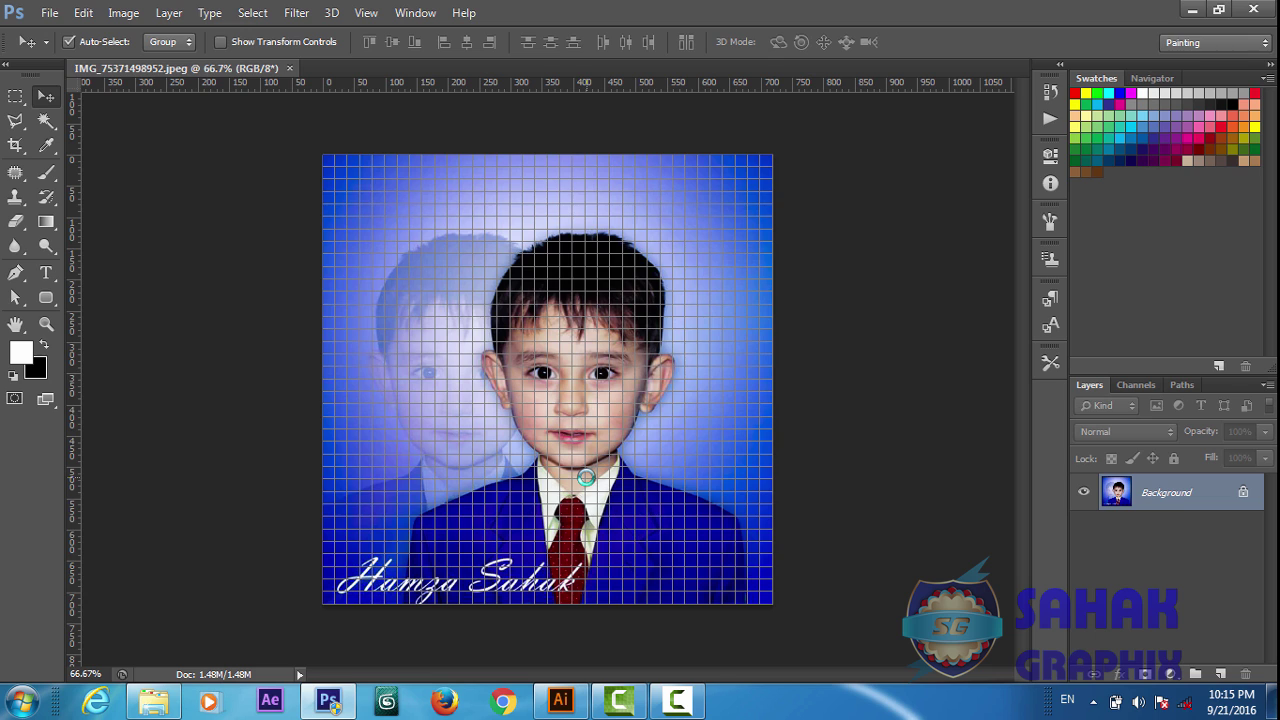
Step: Hide the grid and delete the old 'pp size' set from the Actions panel
{"action": "key", "text": "ctrl+z"}
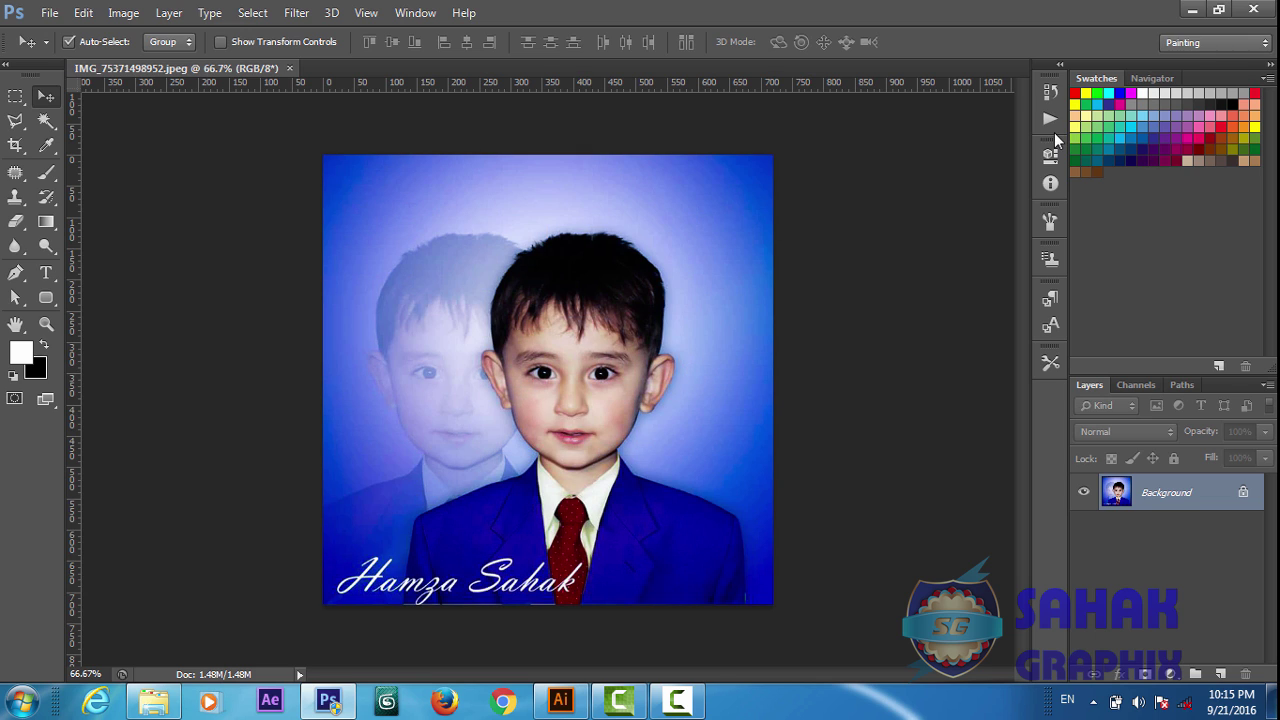
{"action": "left_click", "coordinate": [1041, 118]}
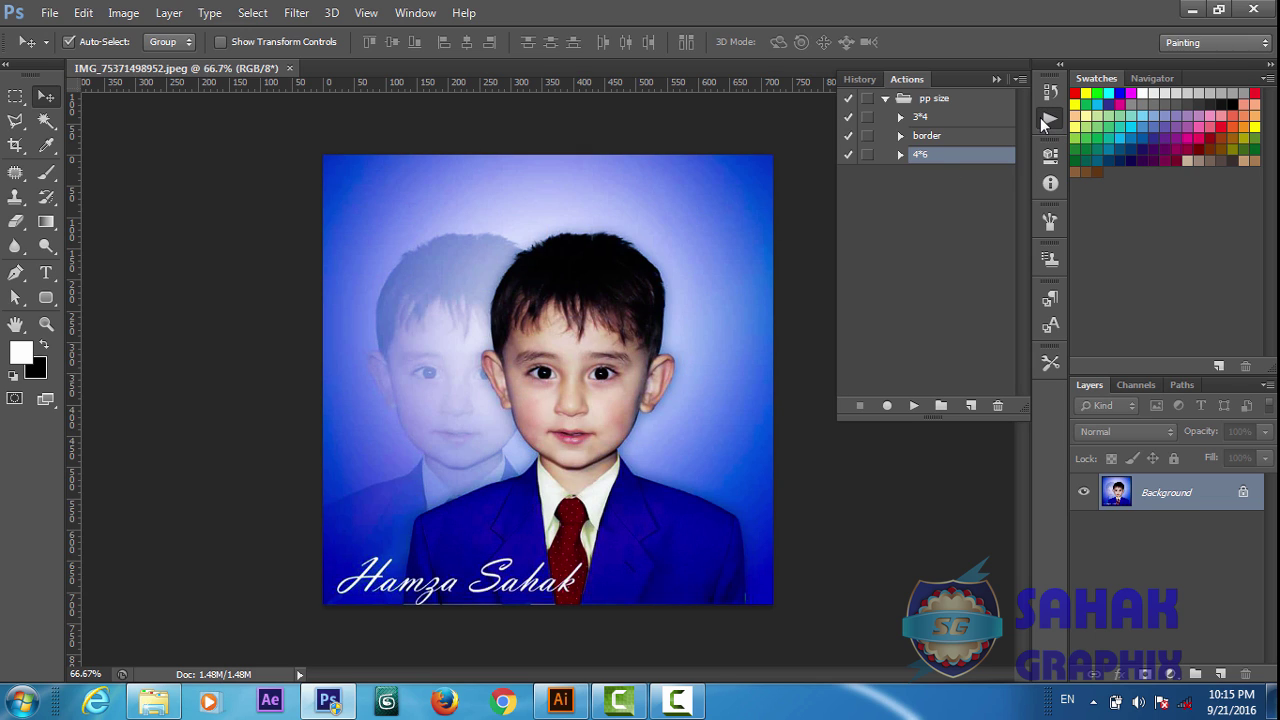
{"action": "left_click", "coordinate": [415, 12]}
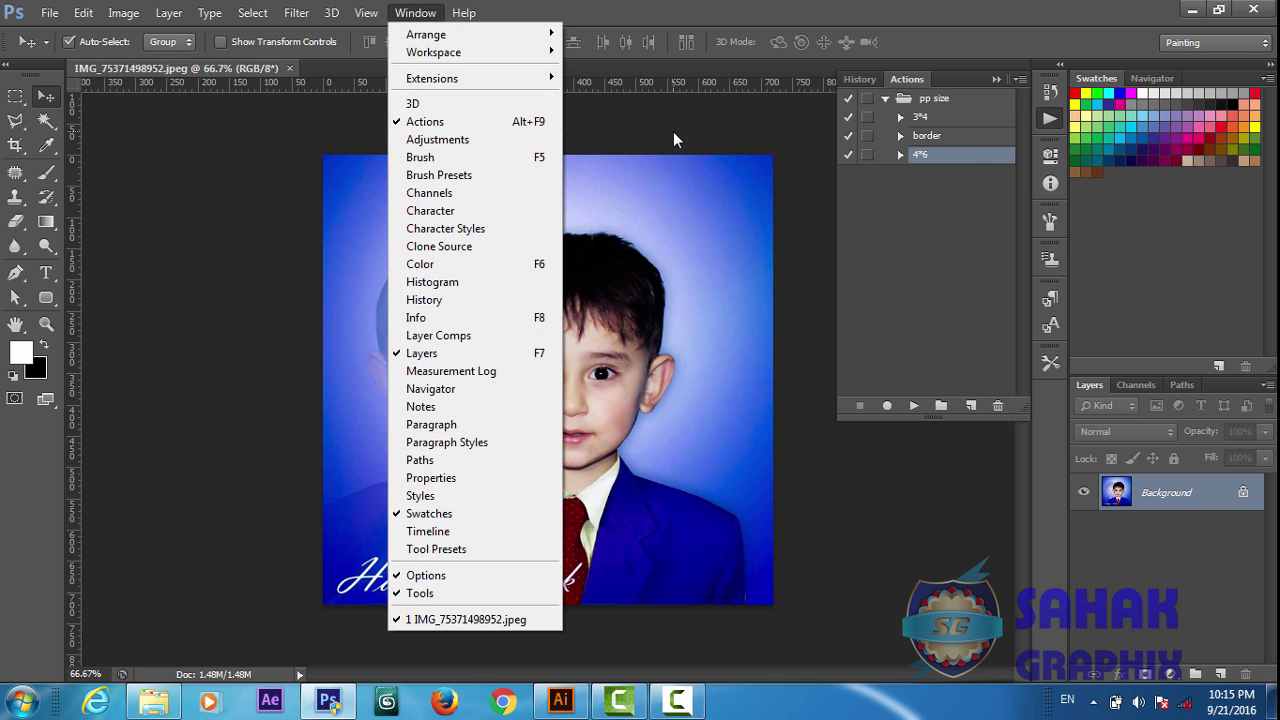
{"action": "left_click", "coordinate": [912, 100]}
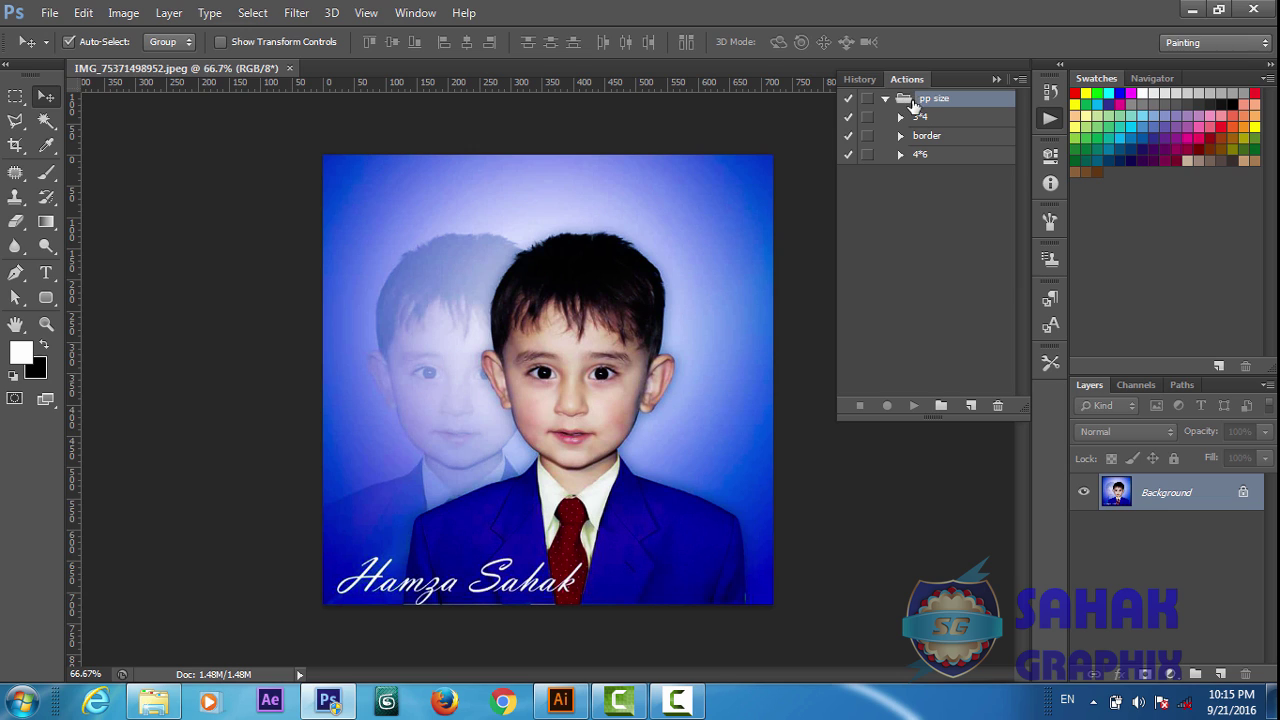
{"action": "left_click_drag", "start_coordinate": [910, 103], "coordinate": [997, 408]}
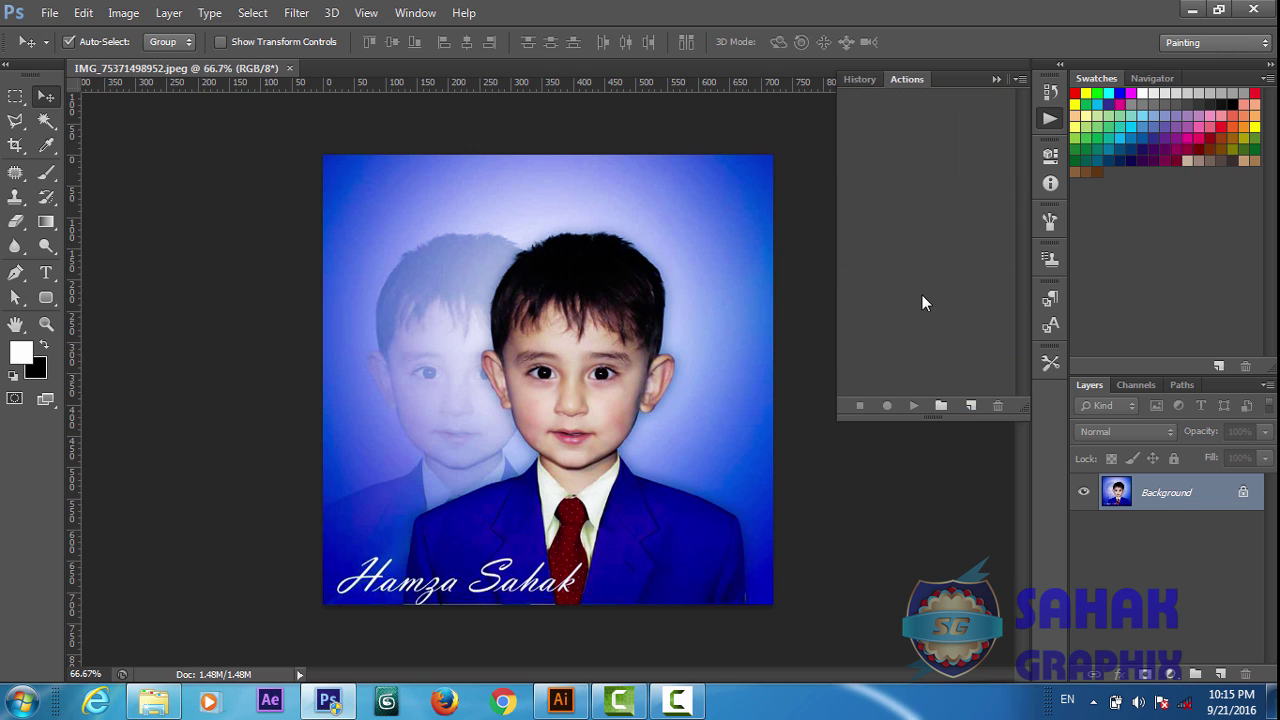
Step: Create a new action set named 'pp size photos'
{"action": "left_click", "coordinate": [941, 406]}
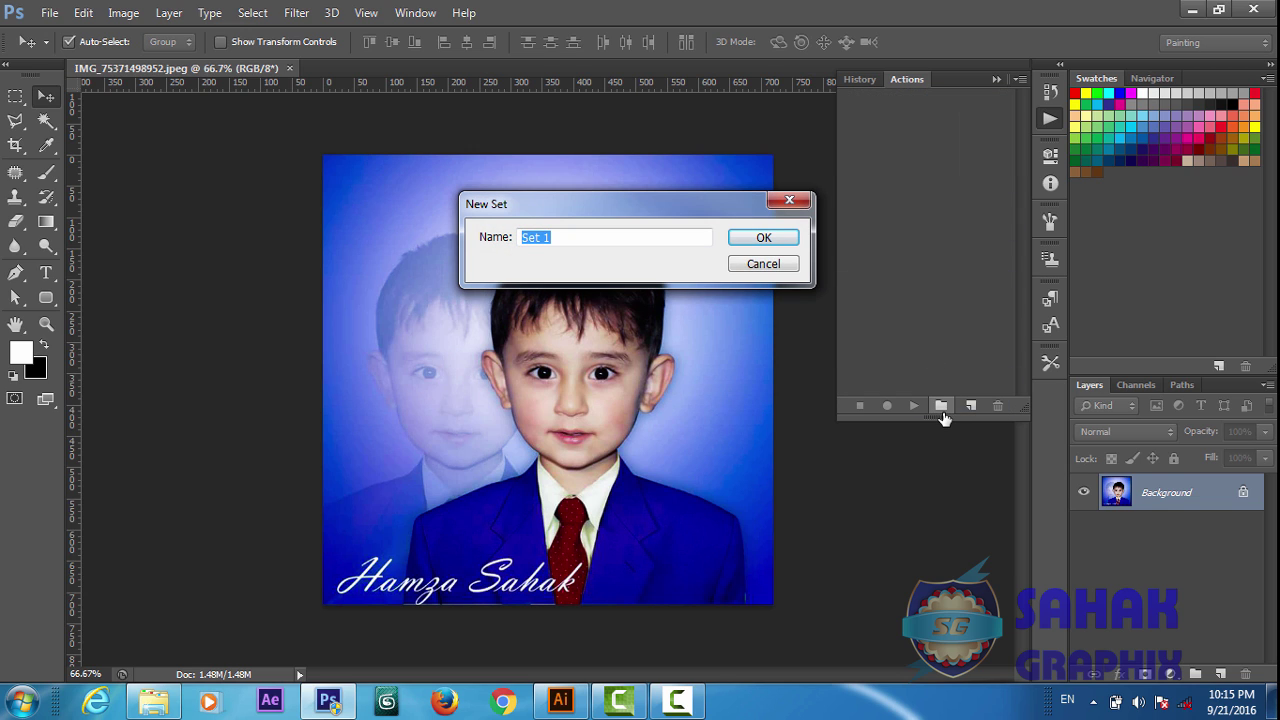
{"action": "type", "text": "pp size photos"}
{"action": "left_click", "coordinate": [776, 240]}
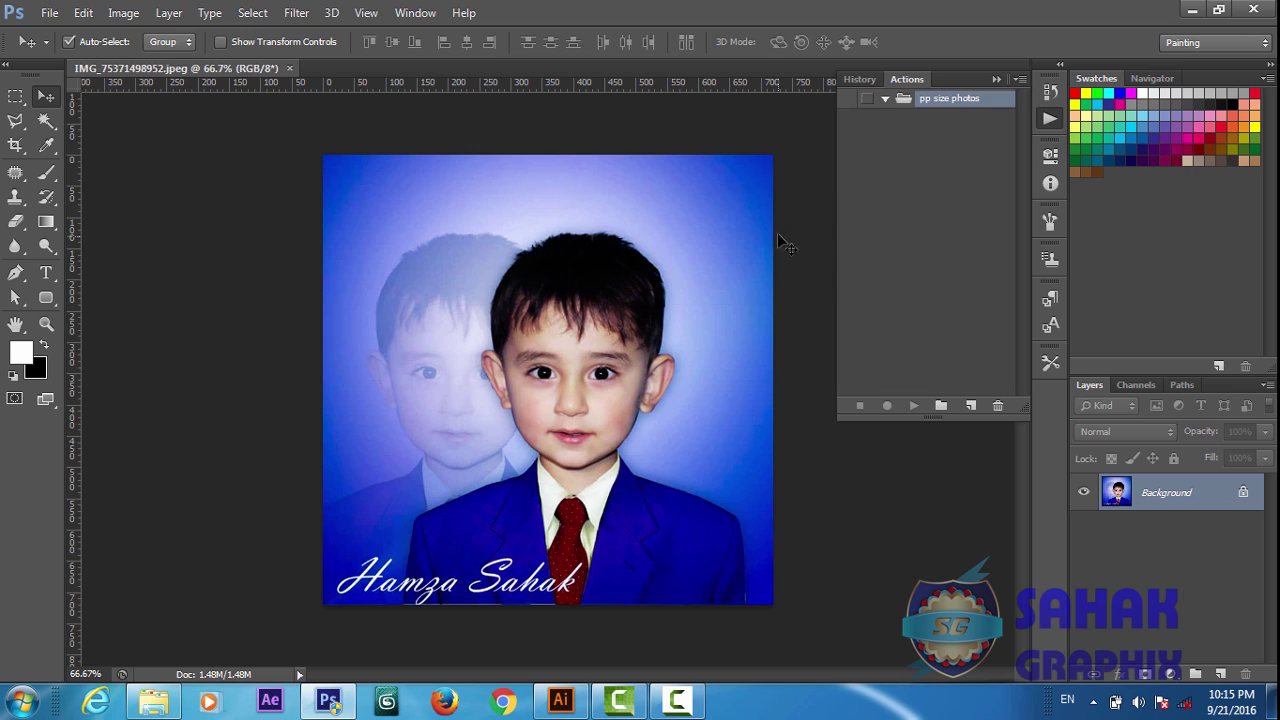
Step: Add a '3*4' action to the set and start recording it
{"action": "left_click", "coordinate": [970, 406]}
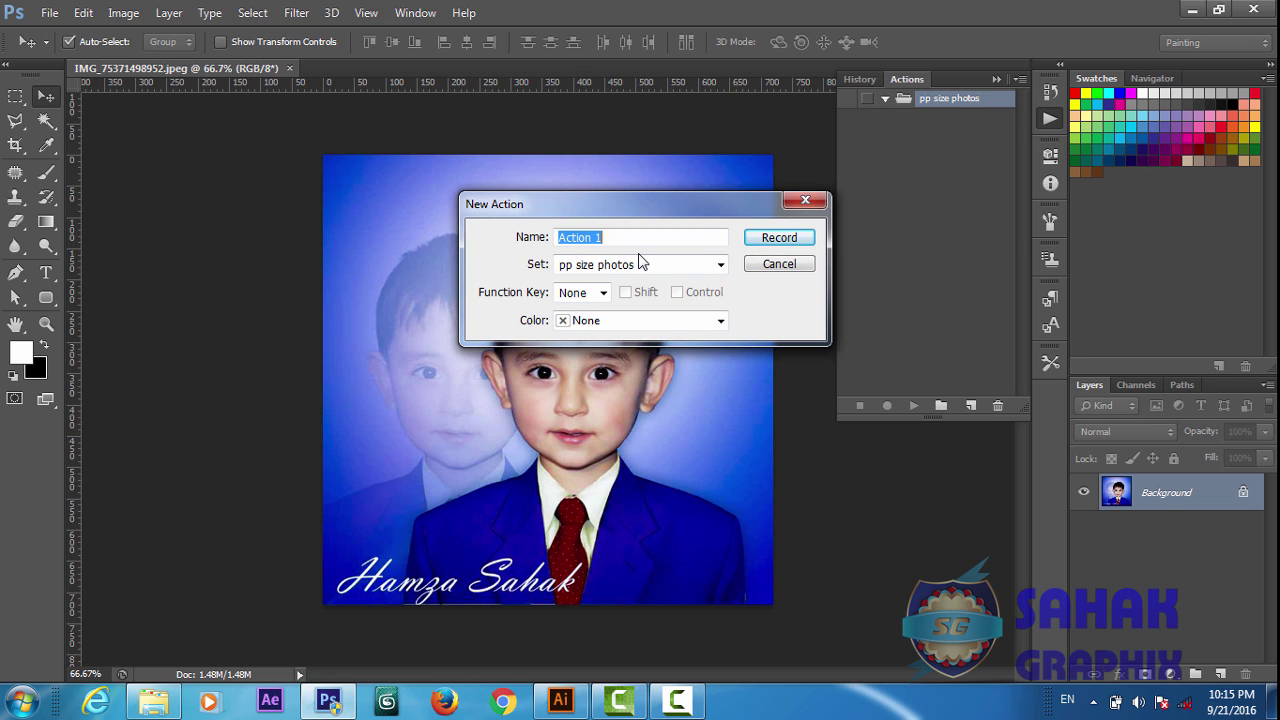
{"action": "type", "text": "3*4"}
{"action": "left_click", "coordinate": [777, 238]}
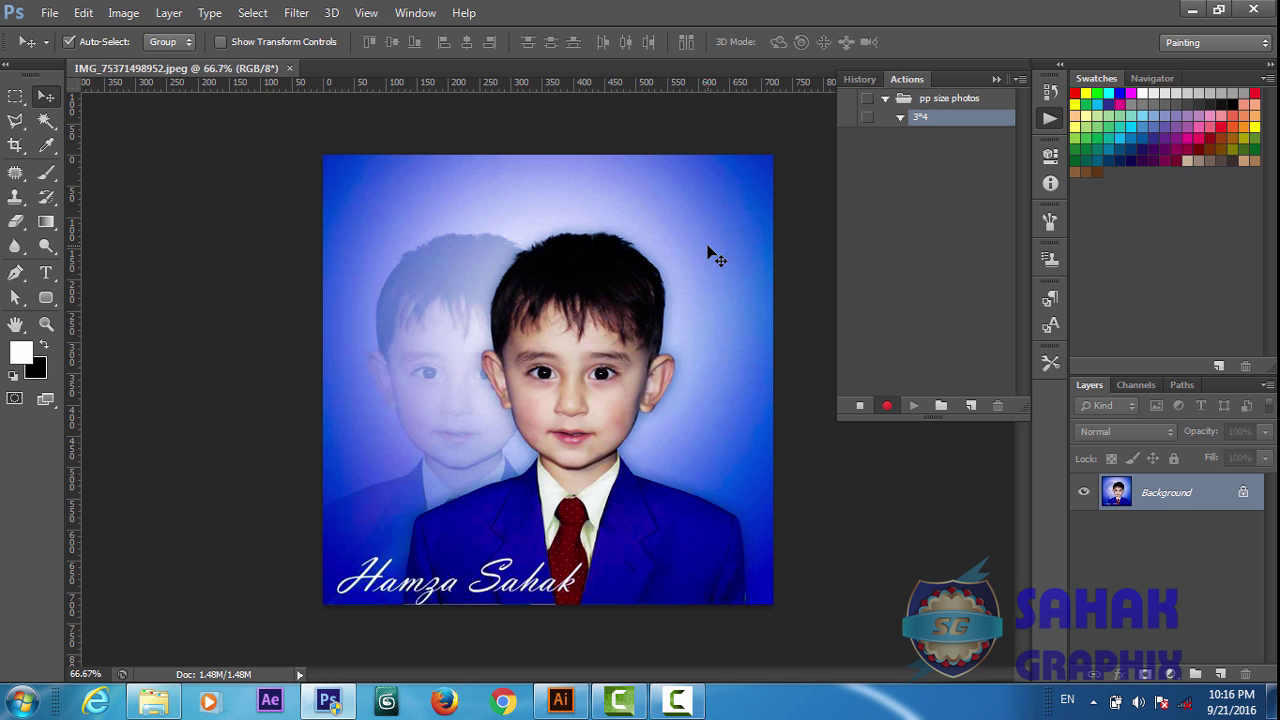
Step: Record a new blank 3 × 4 cm, 300 ppi document, then stop recording 3*4
{"action": "left_click", "coordinate": [49, 13]}
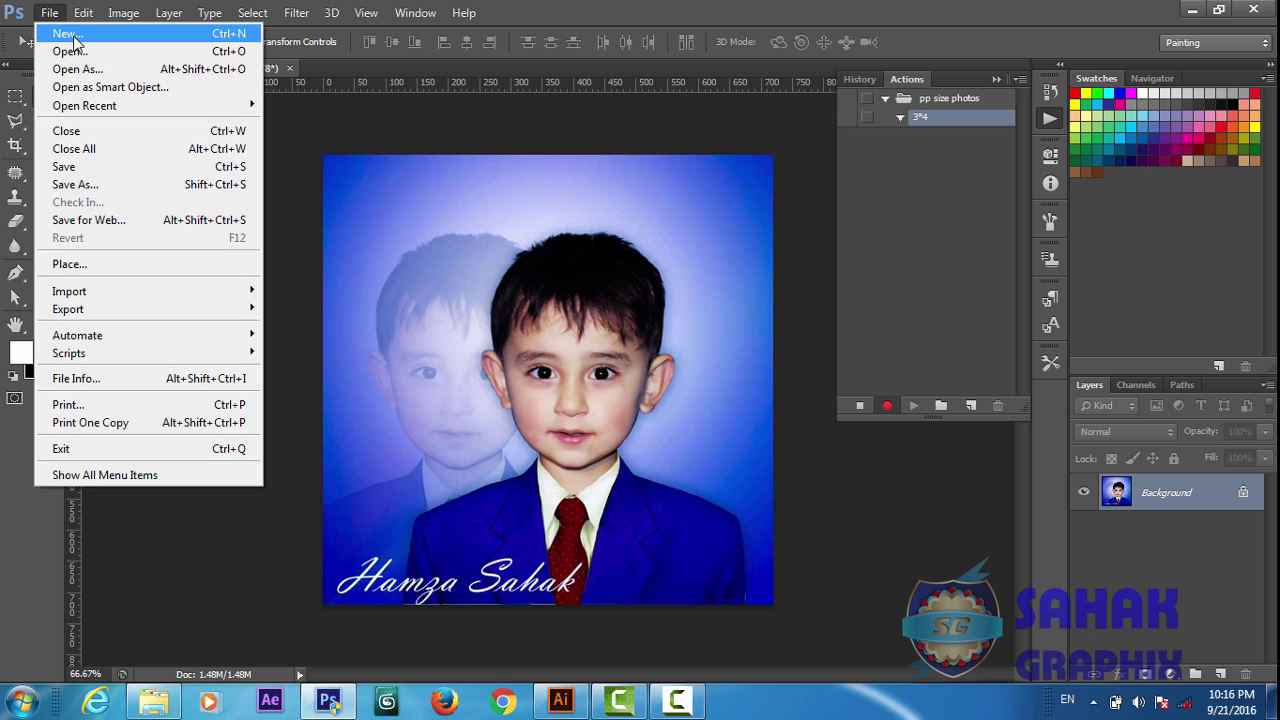
{"action": "left_click", "coordinate": [66, 34]}
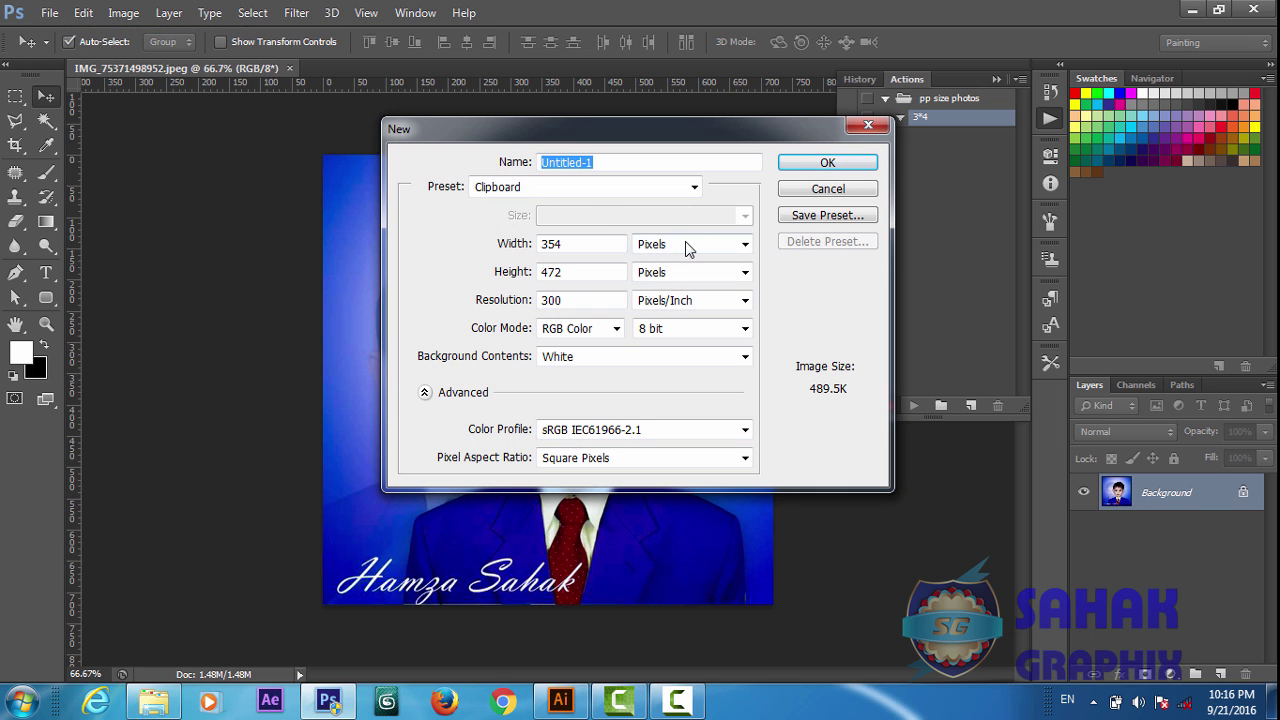
{"action": "left_click", "coordinate": [685, 243]}
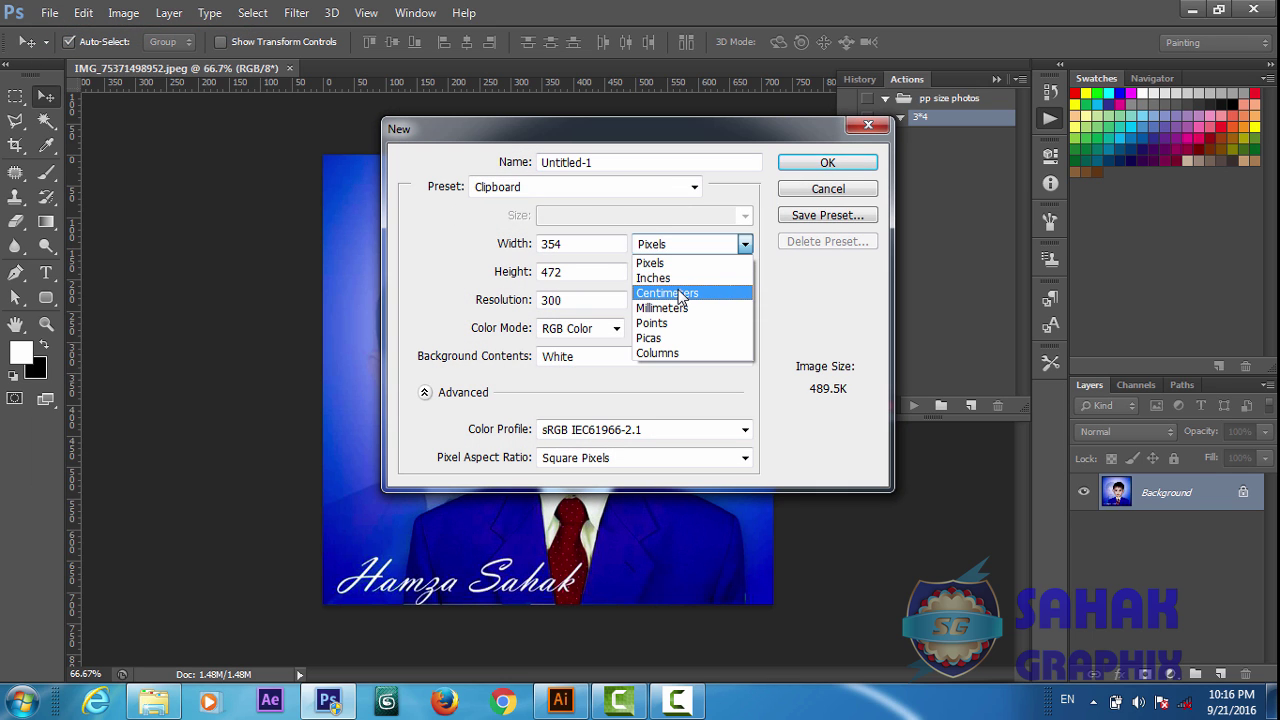
{"action": "left_click", "coordinate": [680, 294]}
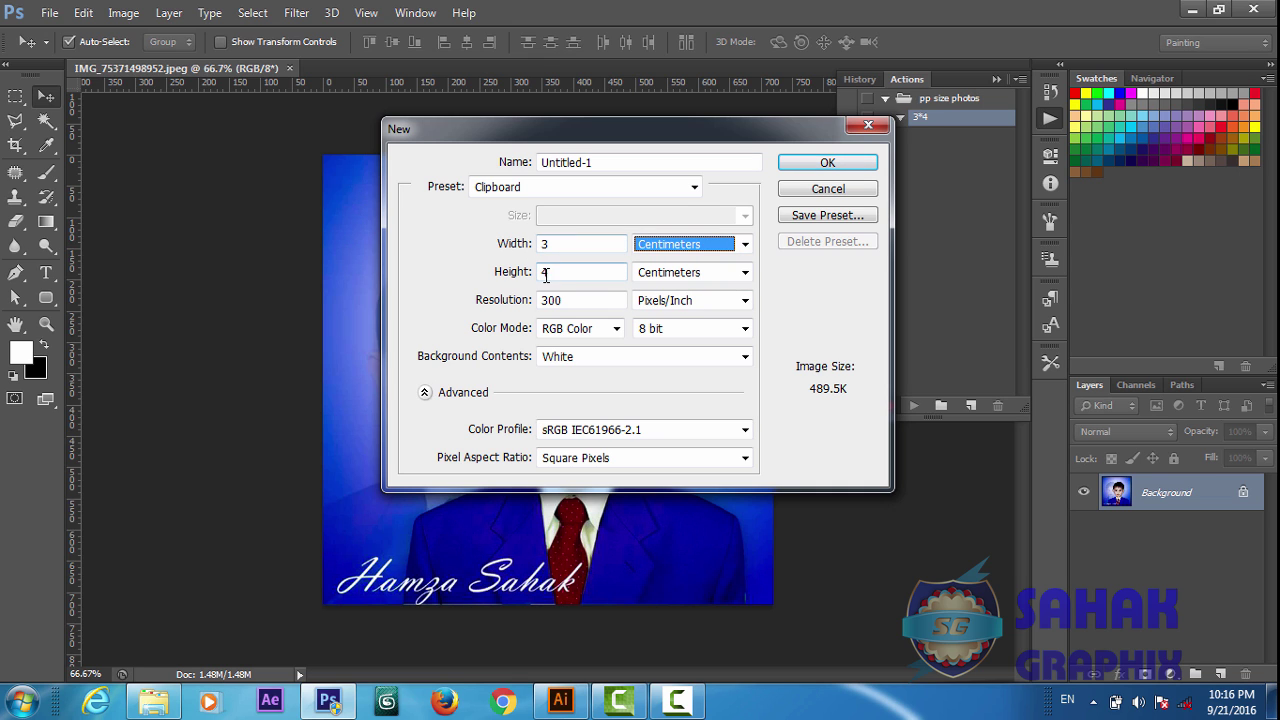
{"action": "left_click", "coordinate": [813, 160]}
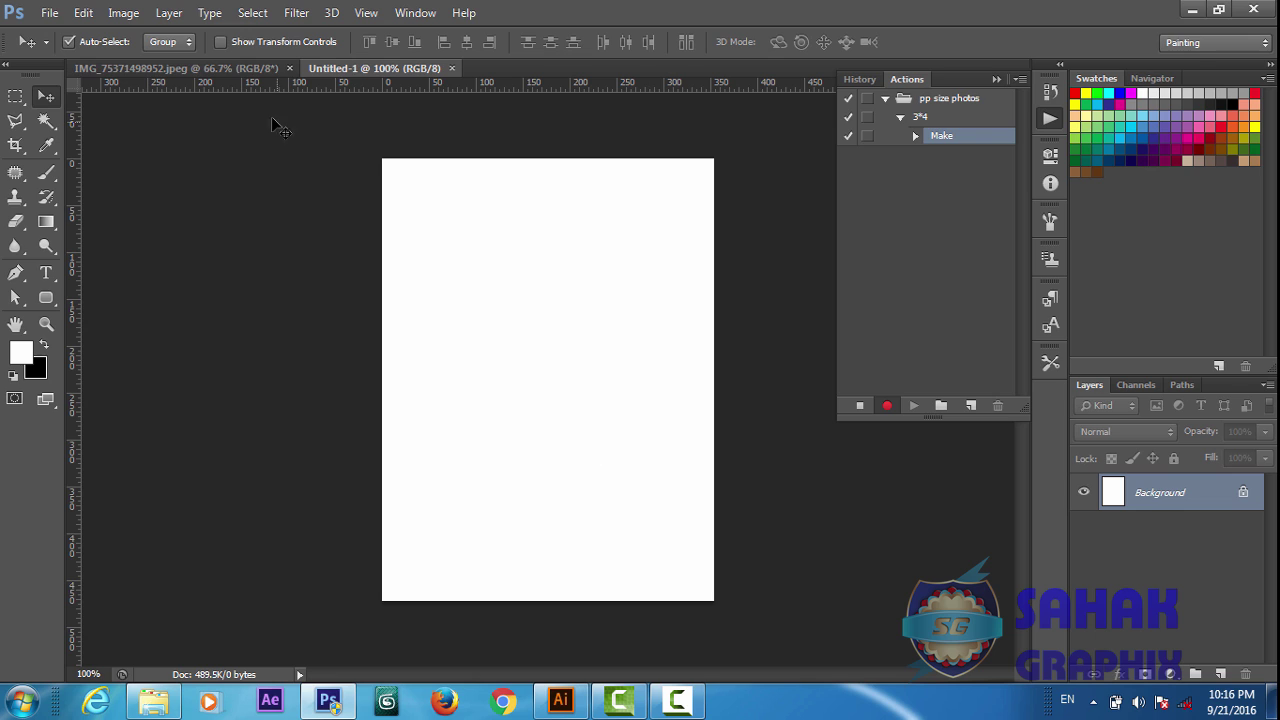
{"action": "left_click", "coordinate": [859, 406]}
{"action": "left_click", "coordinate": [900, 118]}
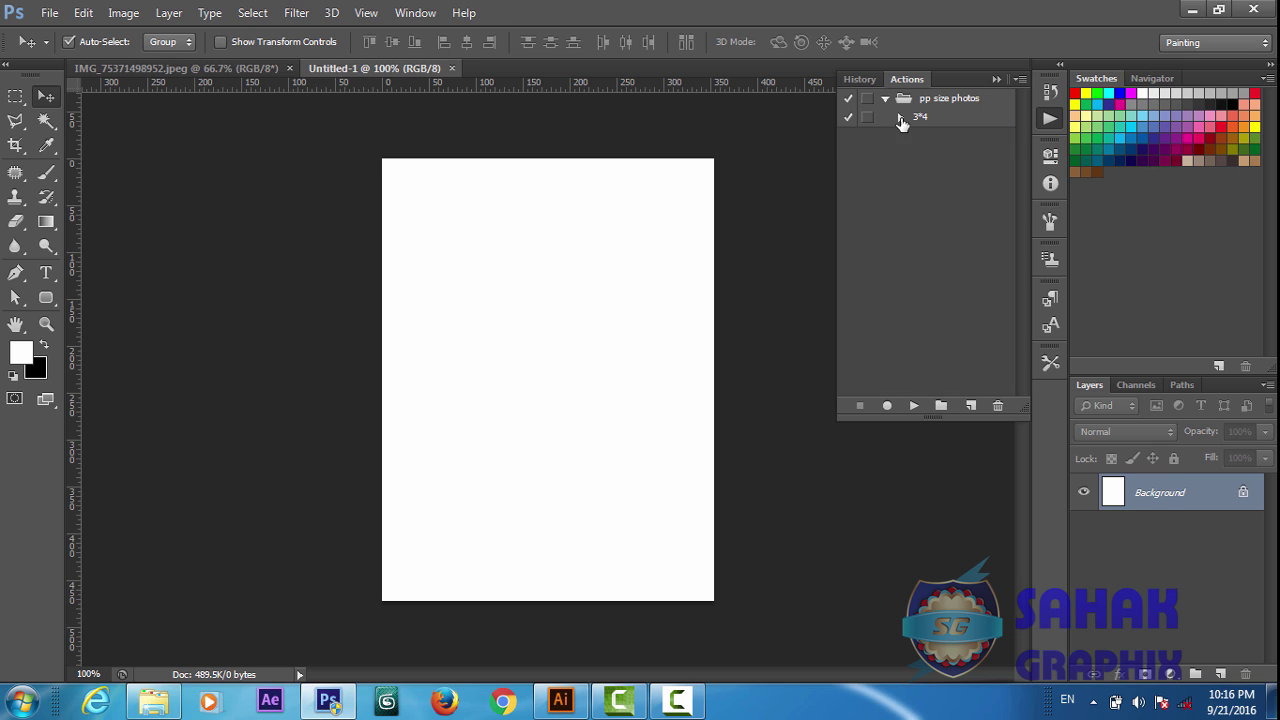
Step: Copy the portrait into the 3 × 4 cm document and position the boy's face
{"action": "left_click", "coordinate": [167, 69]}
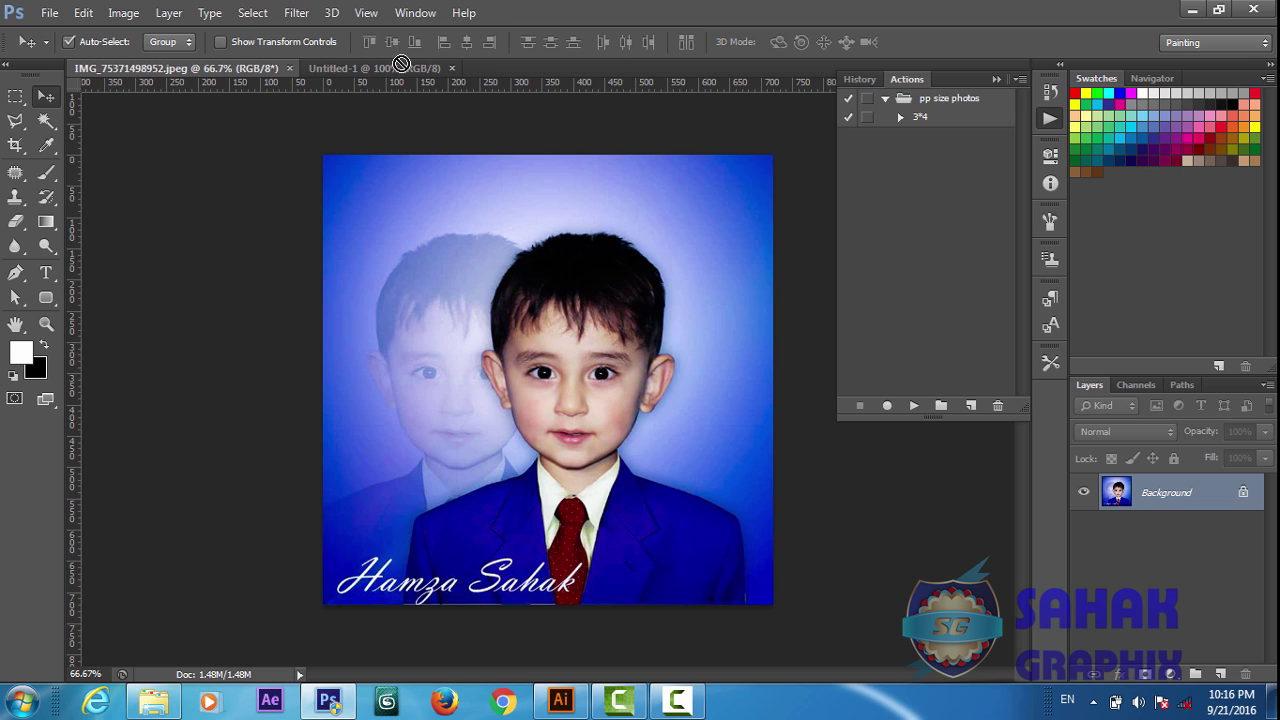
{"action": "left_click_drag", "start_coordinate": [400, 64], "coordinate": [500, 262]}
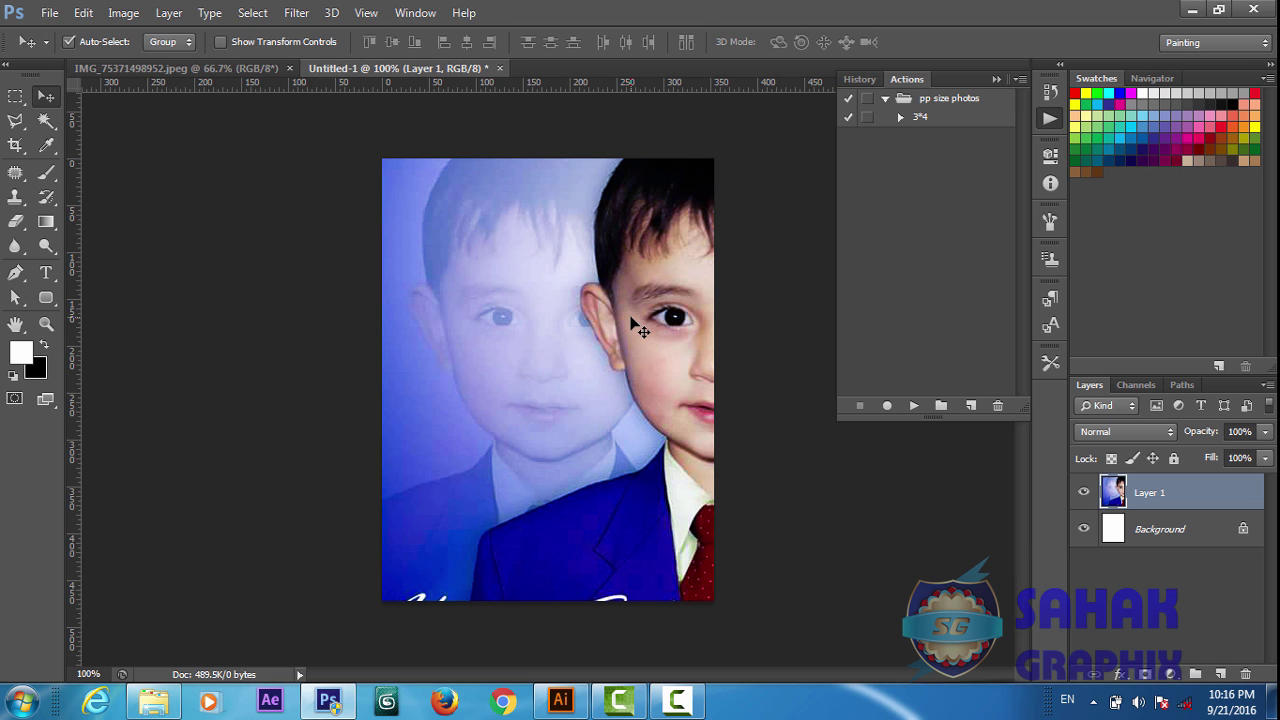
{"action": "left_click_drag", "start_coordinate": [636, 325], "coordinate": [457, 405]}
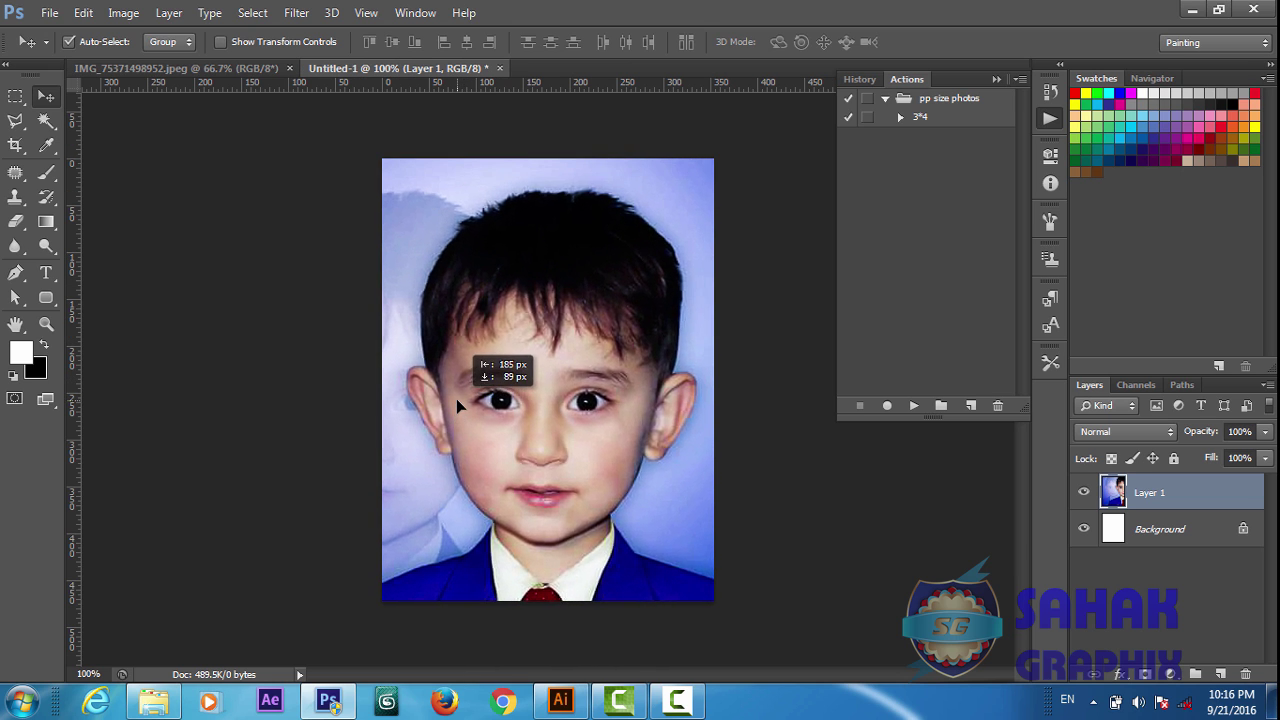
Step: Free Transform the portrait layer to about 70.28% so it fills the canvas
{"action": "key", "text": "ctrl+t"}
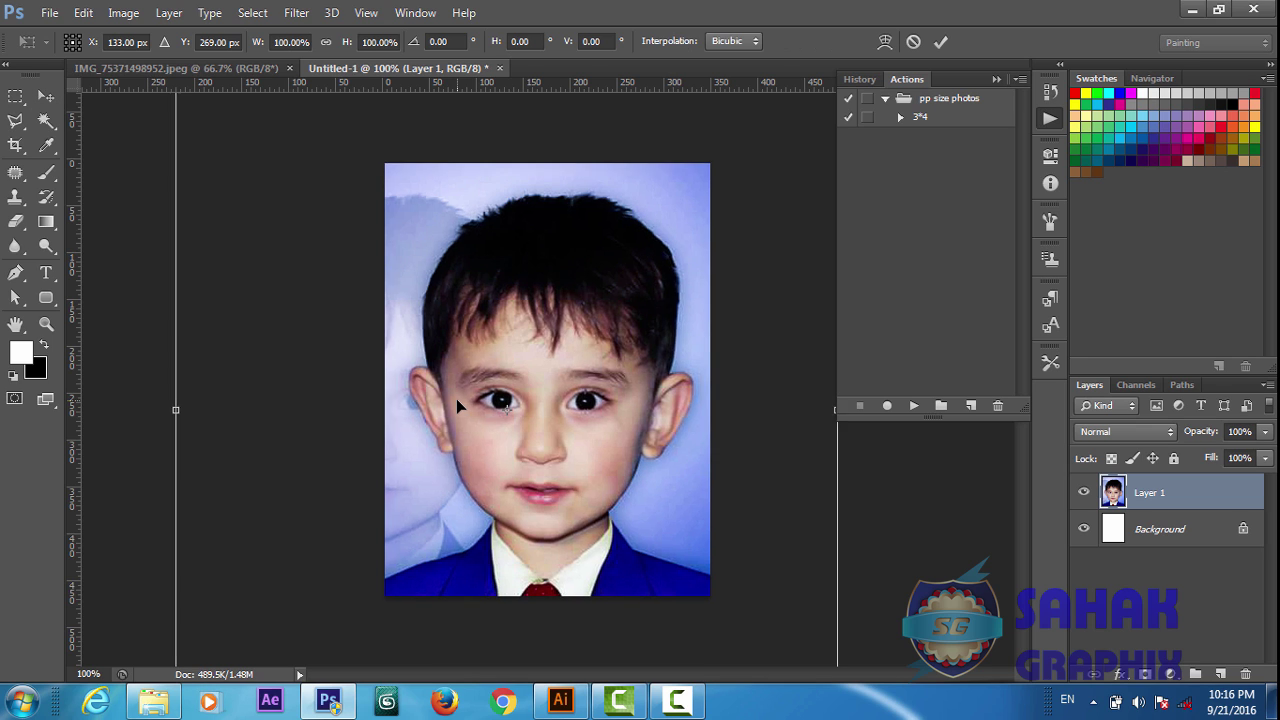
{"action": "key", "text": "ctrl+0"}
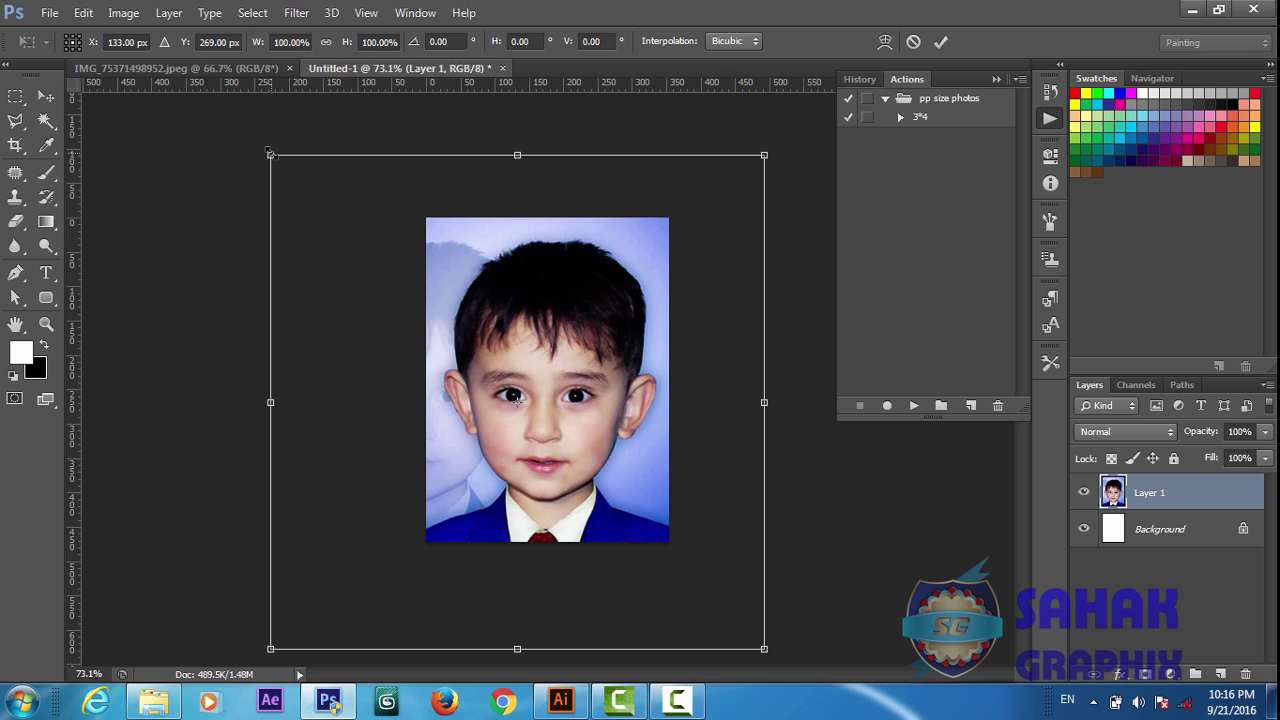
{"action": "left_click_drag", "start_coordinate": [269, 153], "coordinate": [347, 214]}
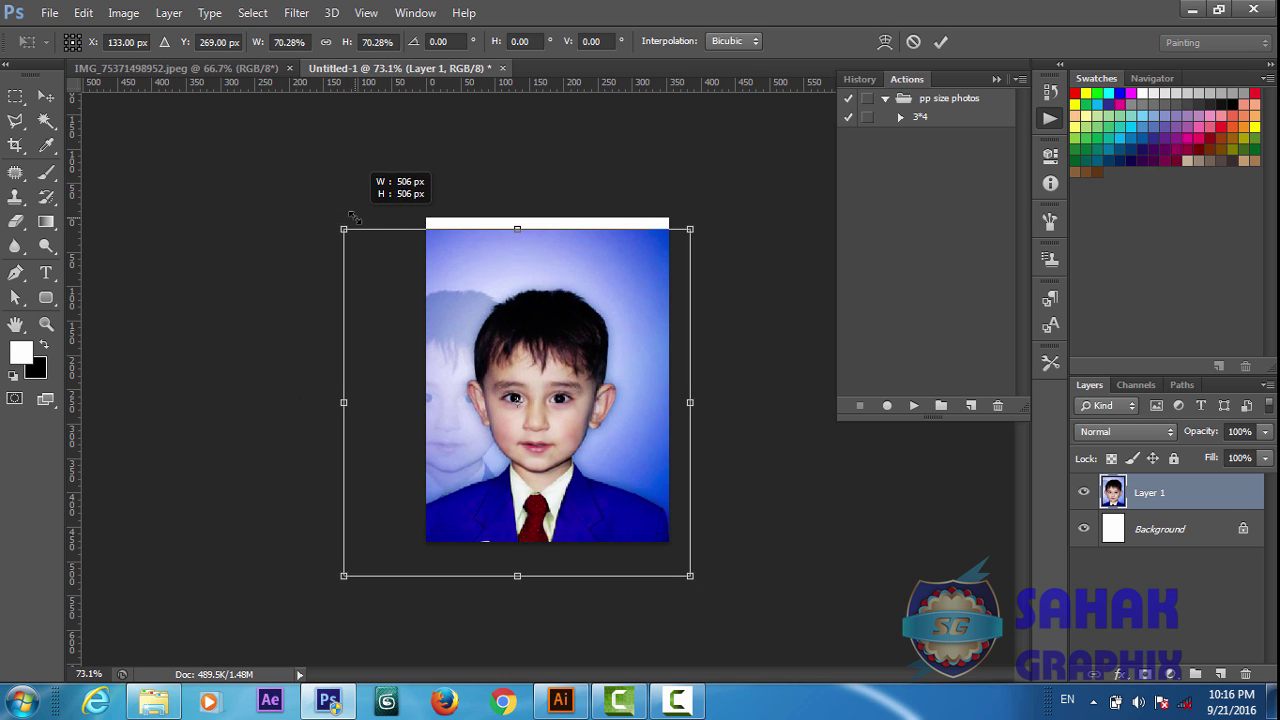
{"action": "left_click_drag", "start_coordinate": [521, 326], "coordinate": [527, 300]}
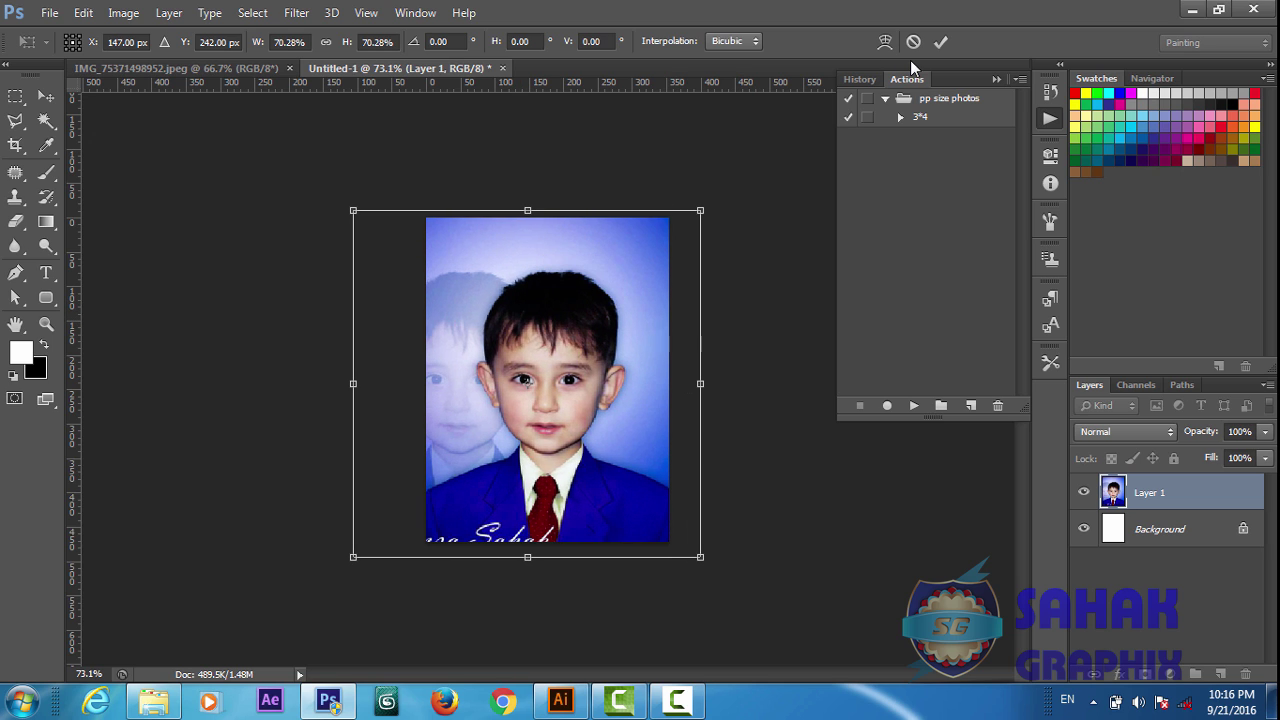
{"action": "left_click", "coordinate": [941, 43]}
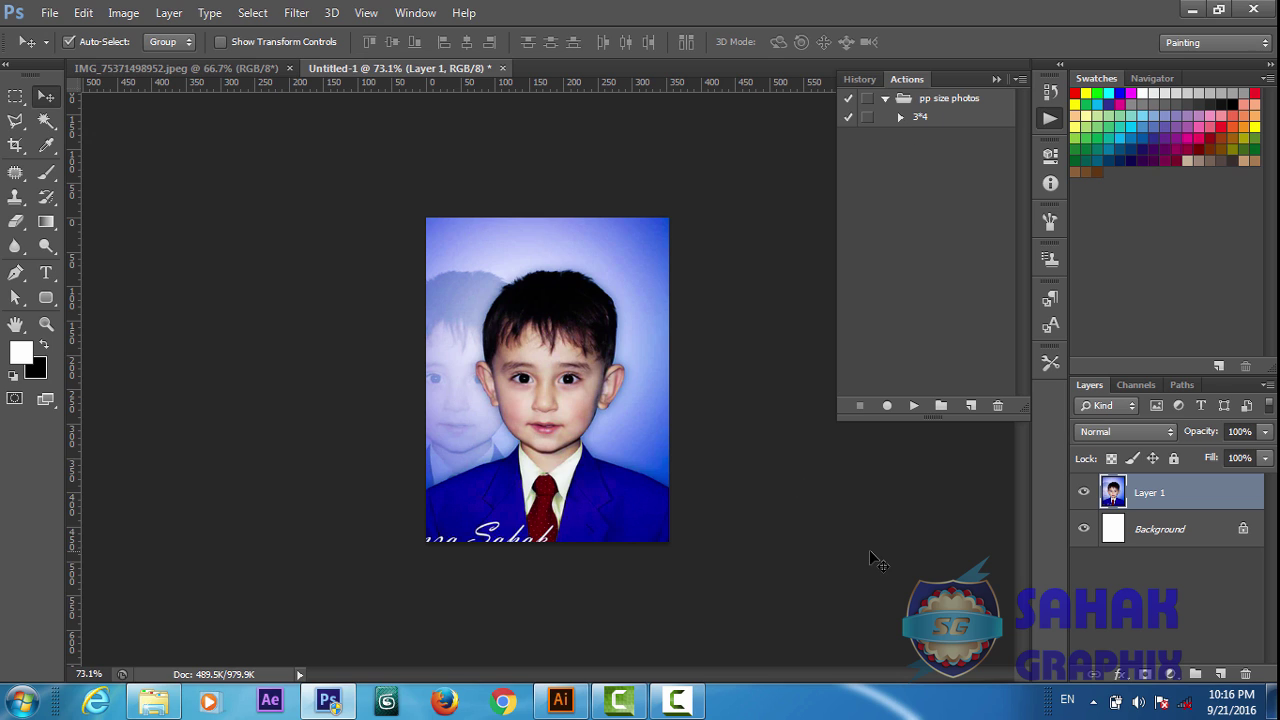
Step: Start recording a new 'boder' action and flatten the image
{"action": "left_click", "coordinate": [970, 406]}
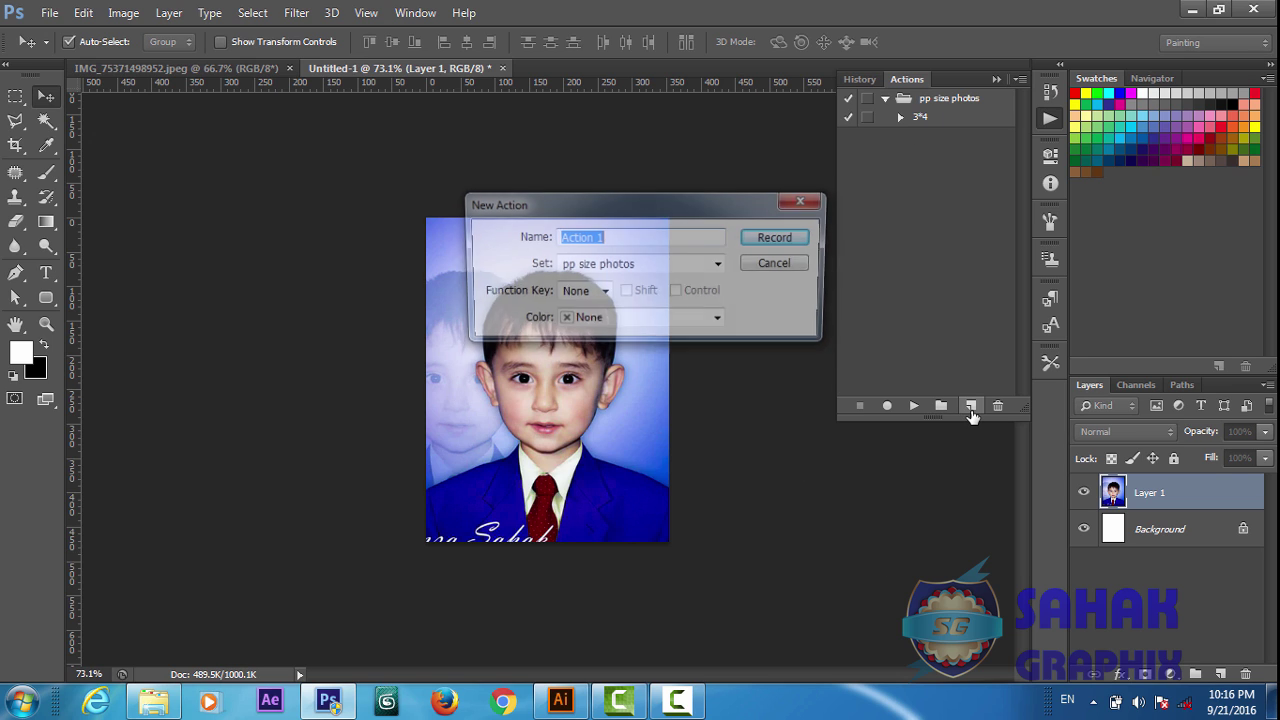
{"action": "type", "text": "b"}
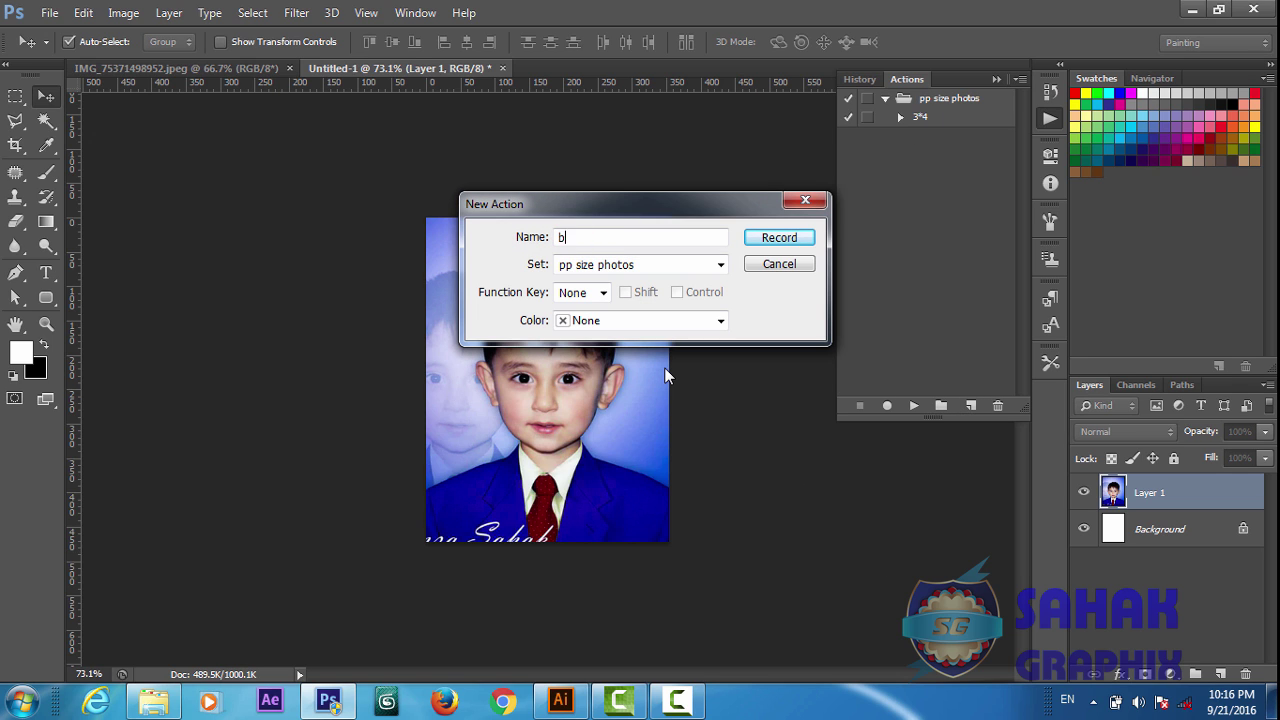
{"action": "type", "text": "oder"}
{"action": "left_click", "coordinate": [760, 236]}
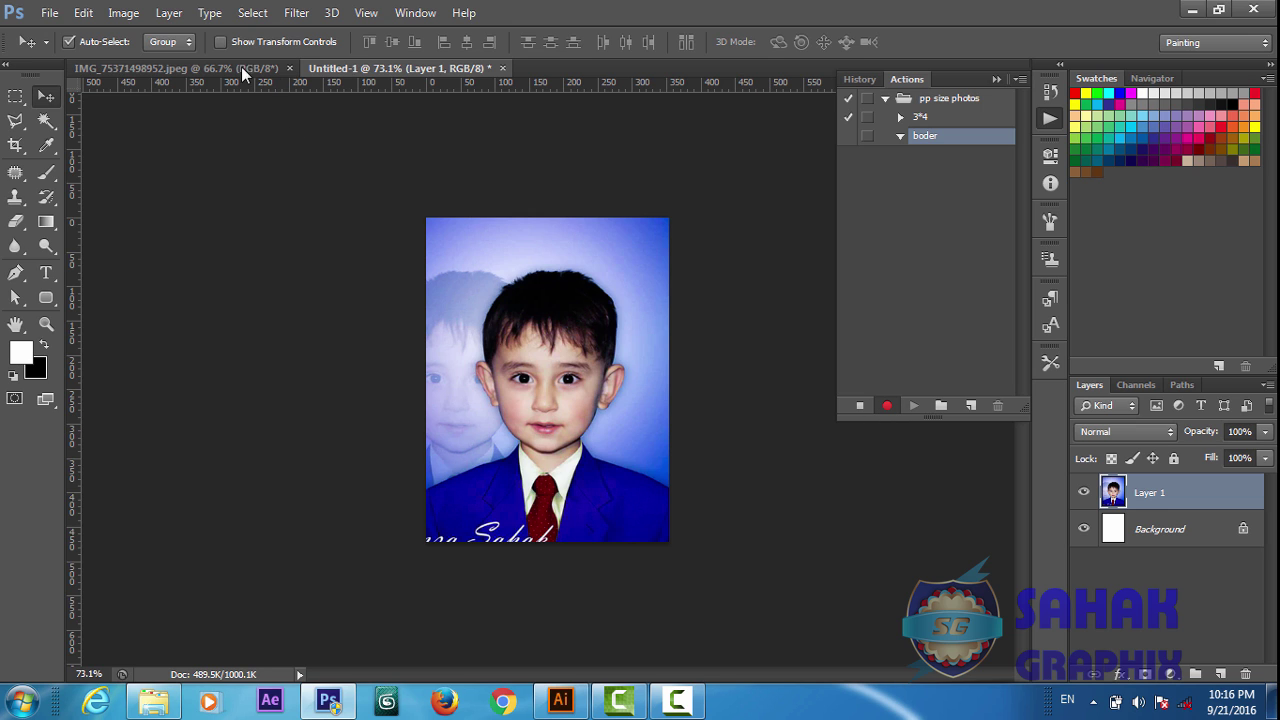
{"action": "left_click", "coordinate": [170, 13]}
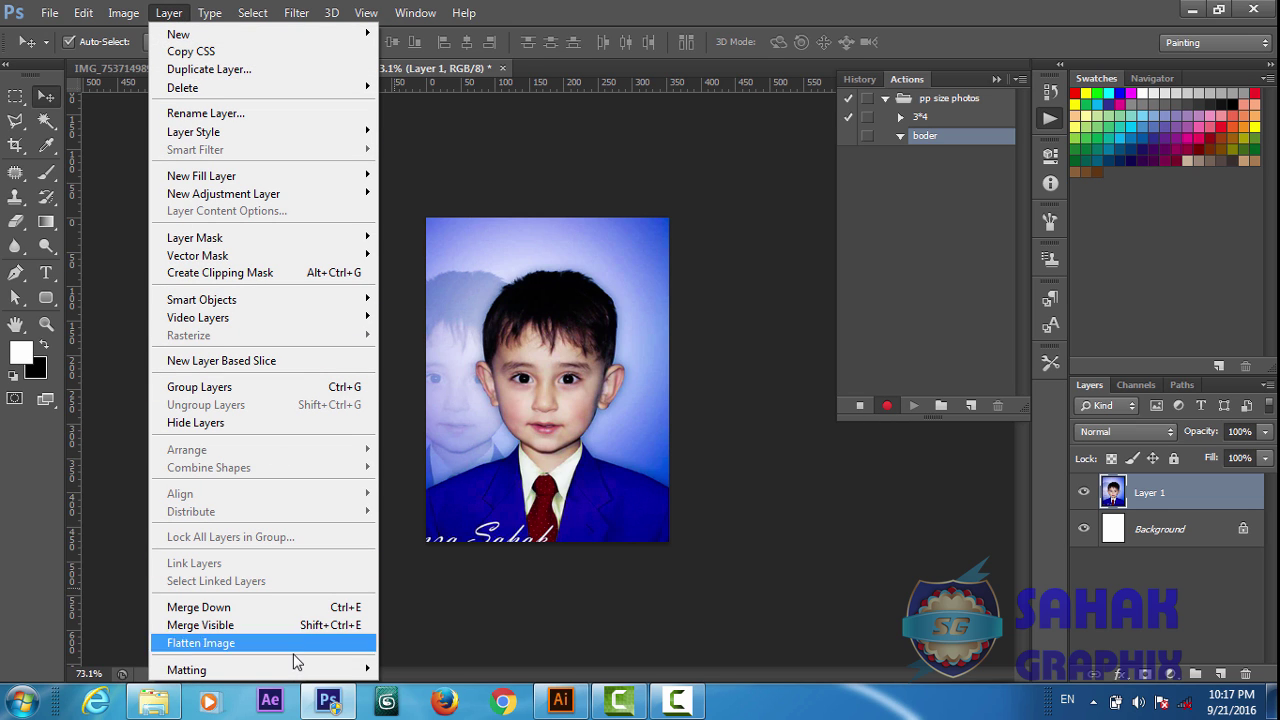
{"action": "left_click", "coordinate": [253, 645]}
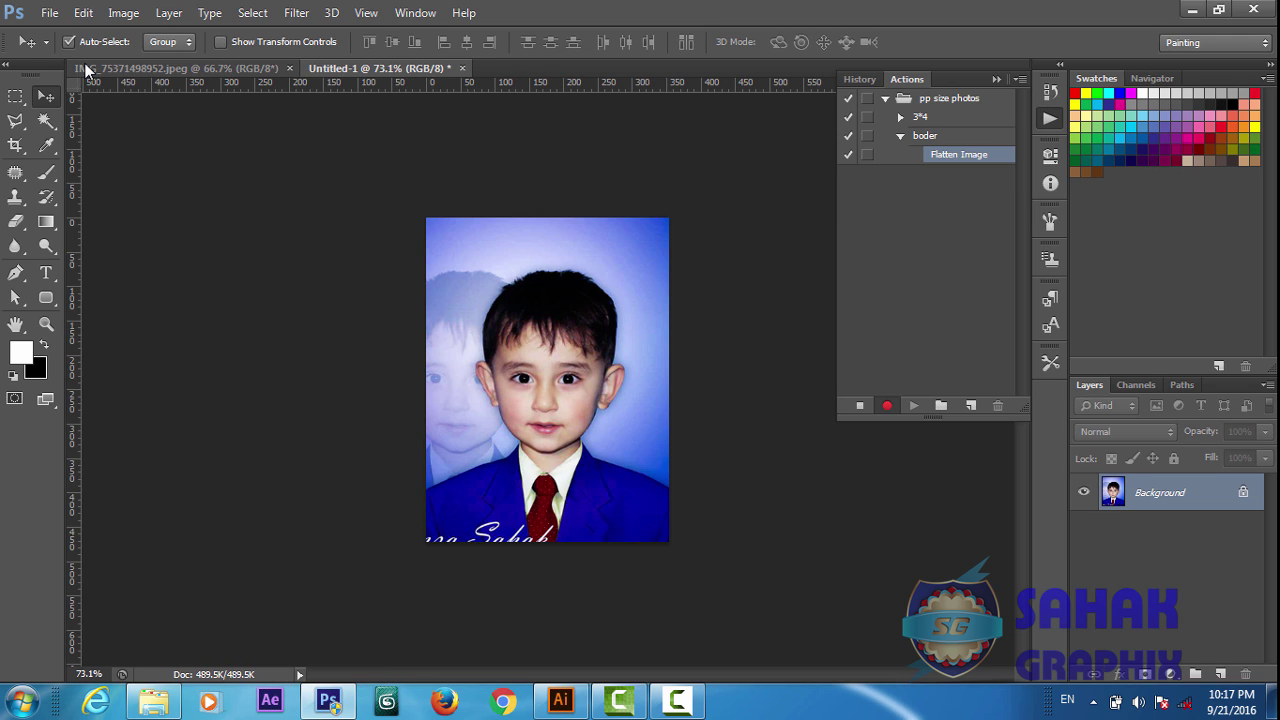
Step: Select all, stroke a 25 px white border, and stop recording
{"action": "left_click", "coordinate": [248, 22]}
{"action": "left_click", "coordinate": [257, 29]}
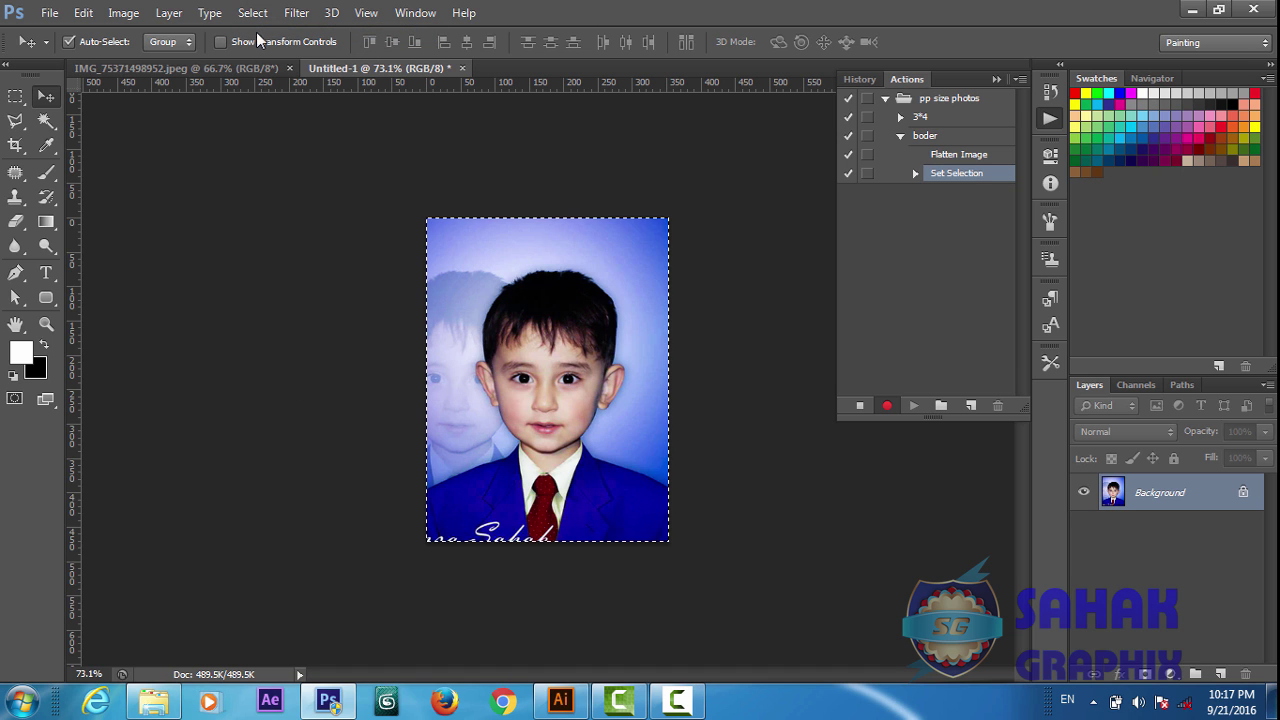
{"action": "left_click", "coordinate": [84, 13]}
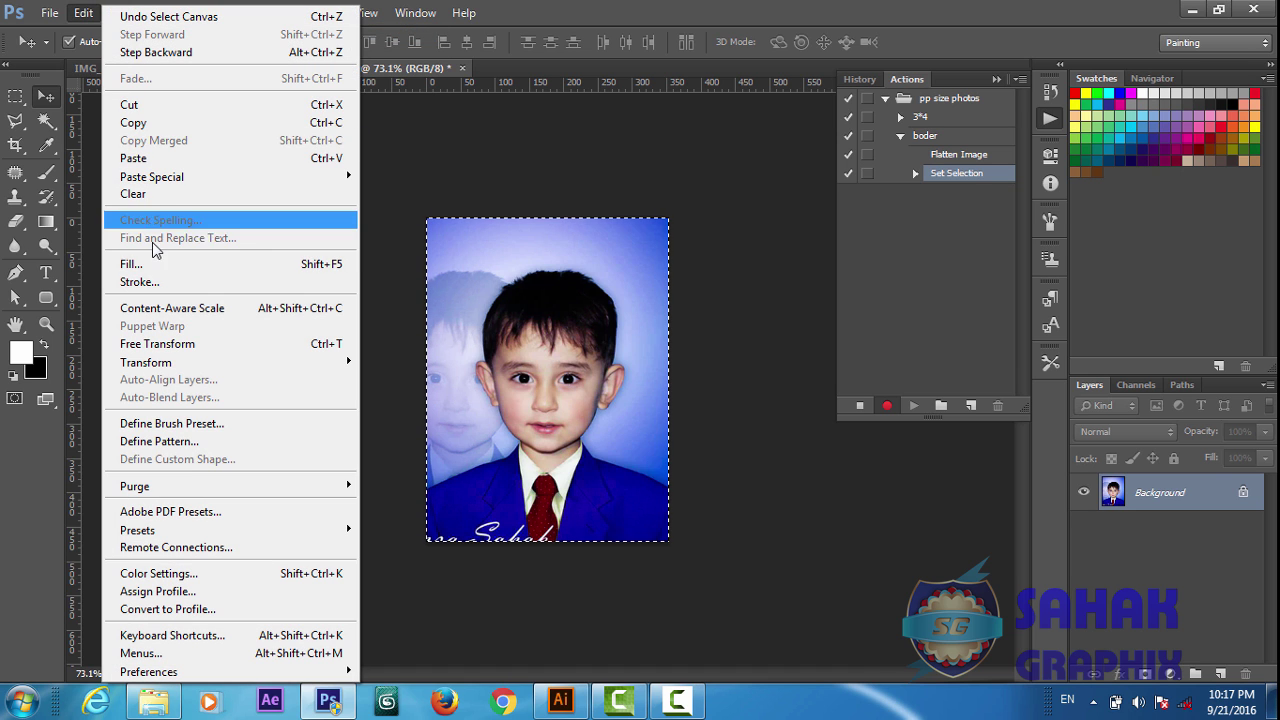
{"action": "left_click", "coordinate": [160, 283]}
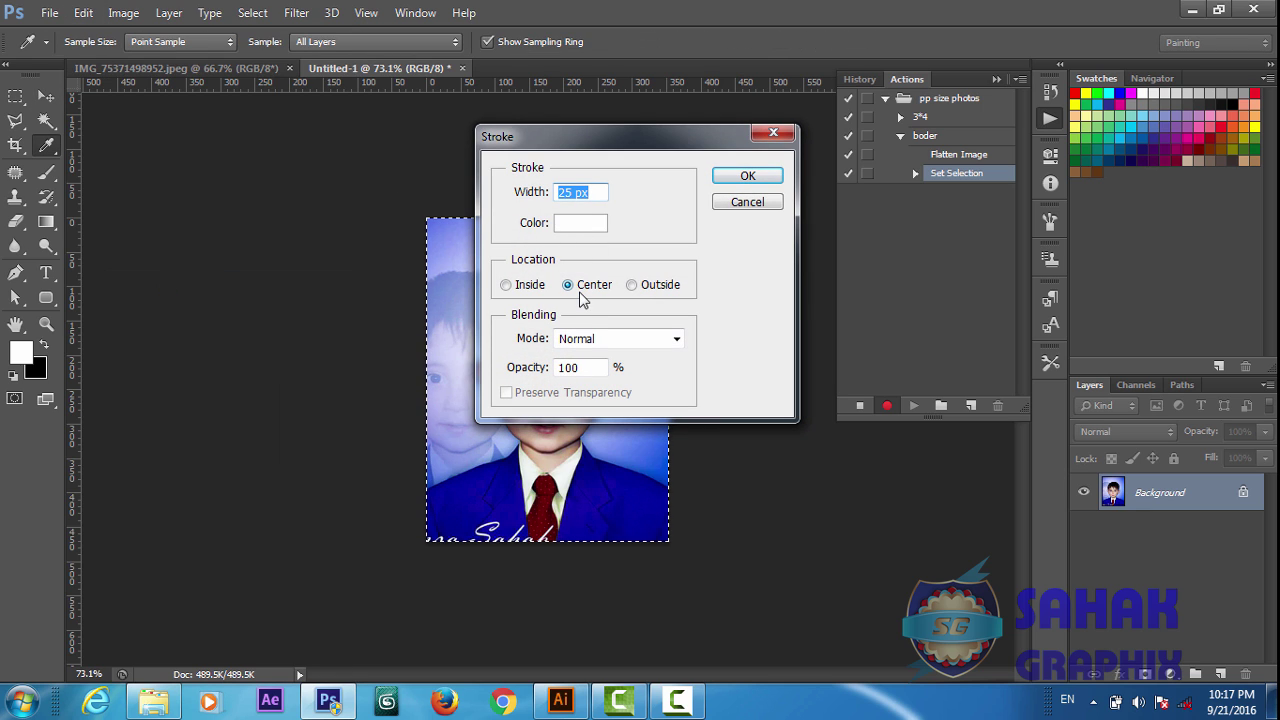
{"action": "left_click", "coordinate": [736, 178]}
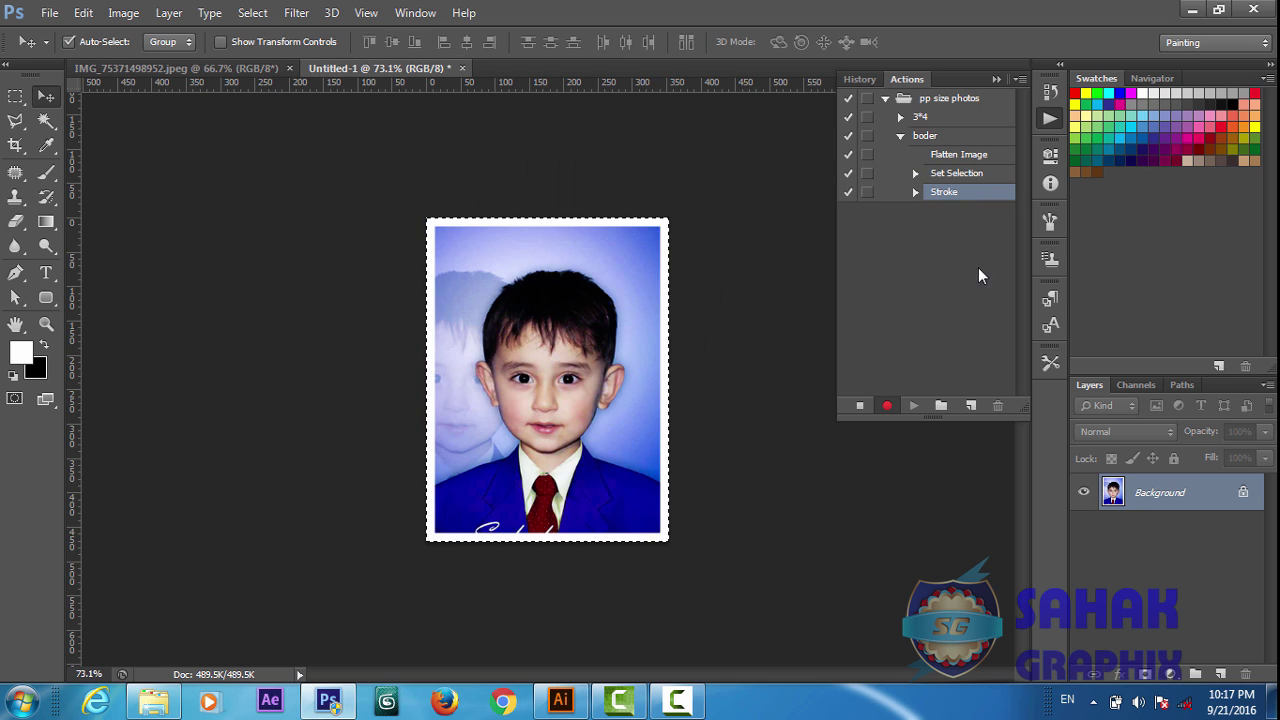
{"action": "left_click", "coordinate": [857, 406]}
{"action": "left_click", "coordinate": [901, 136]}
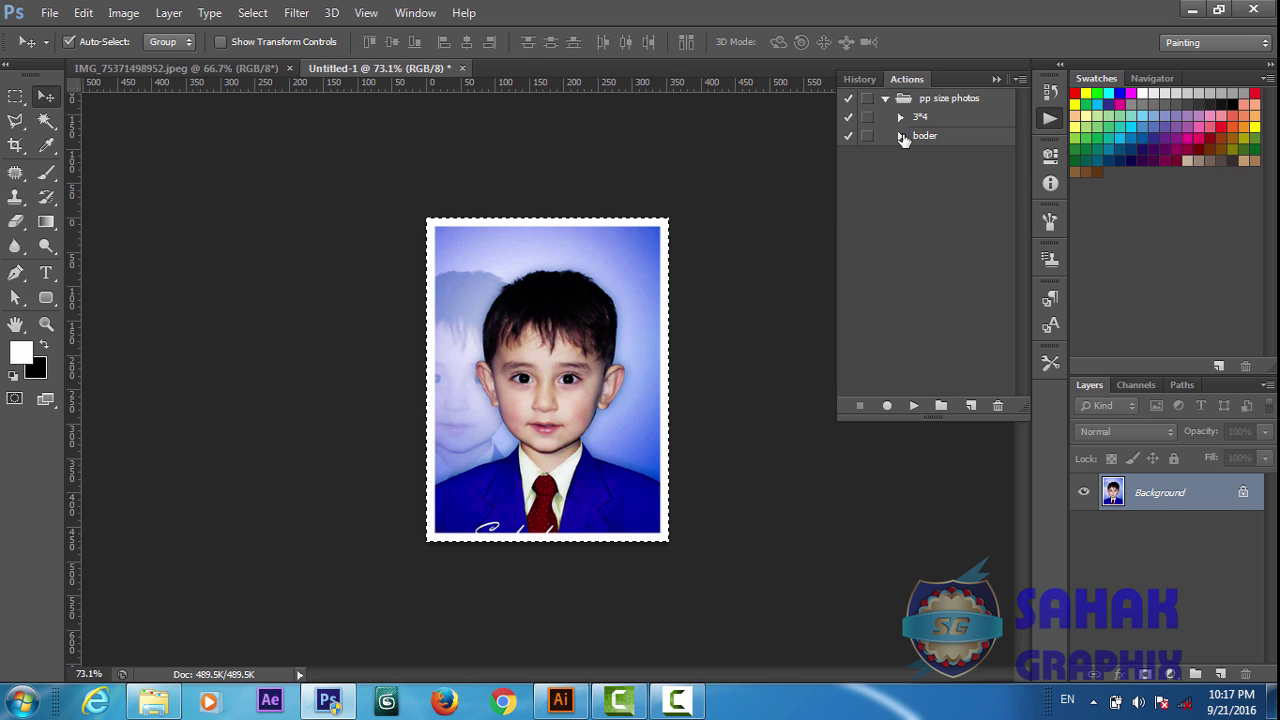
Step: Start recording a new action named '4*6'
{"action": "left_click", "coordinate": [970, 406]}
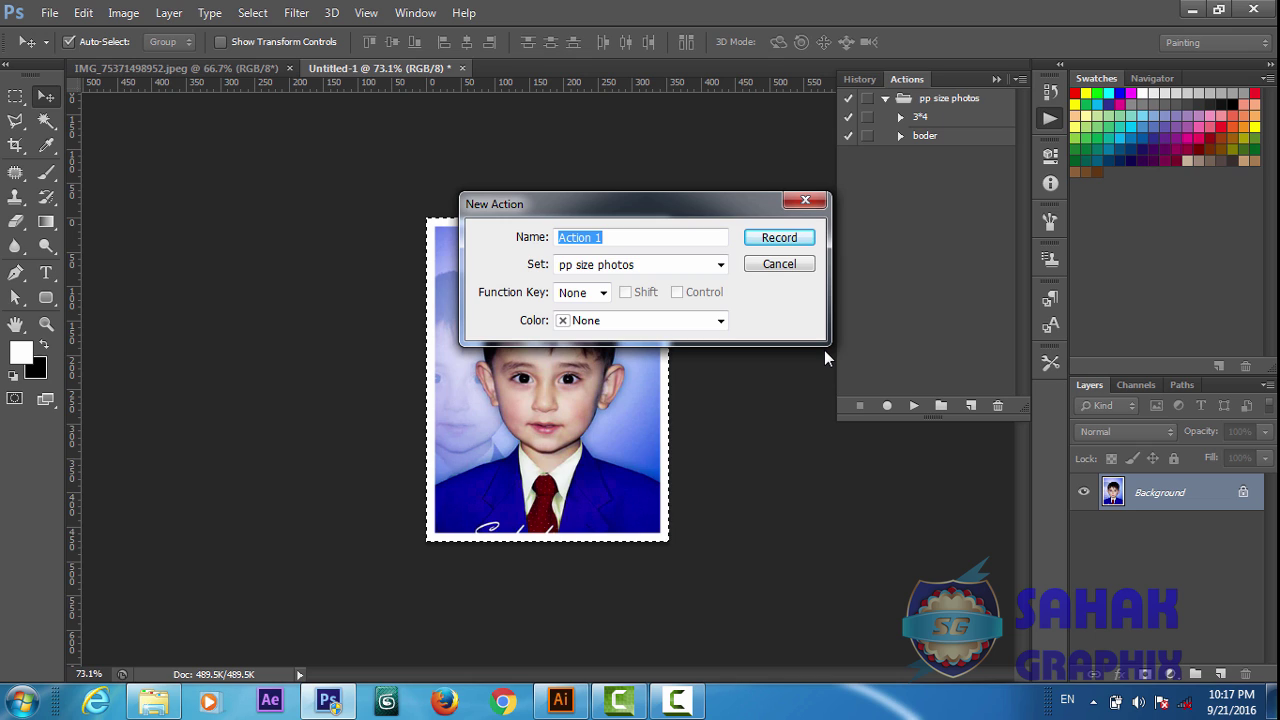
{"action": "type", "text": "4"}
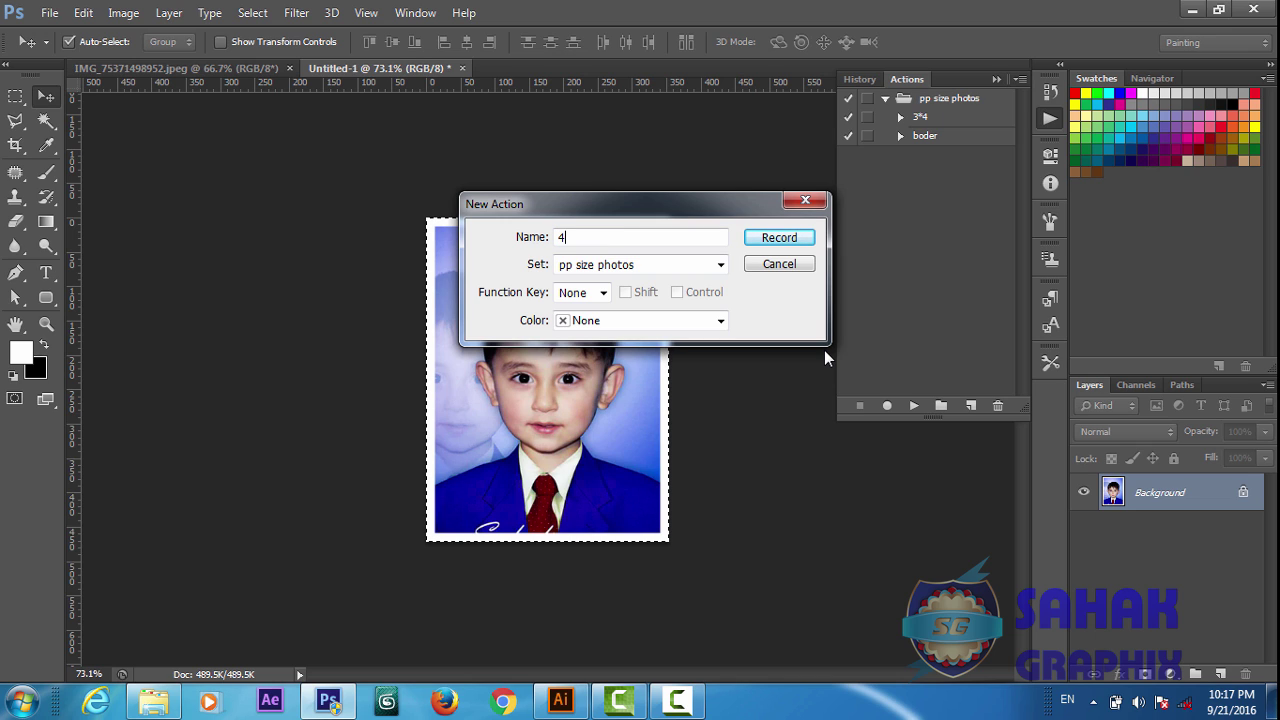
{"action": "type", "text": "*"}
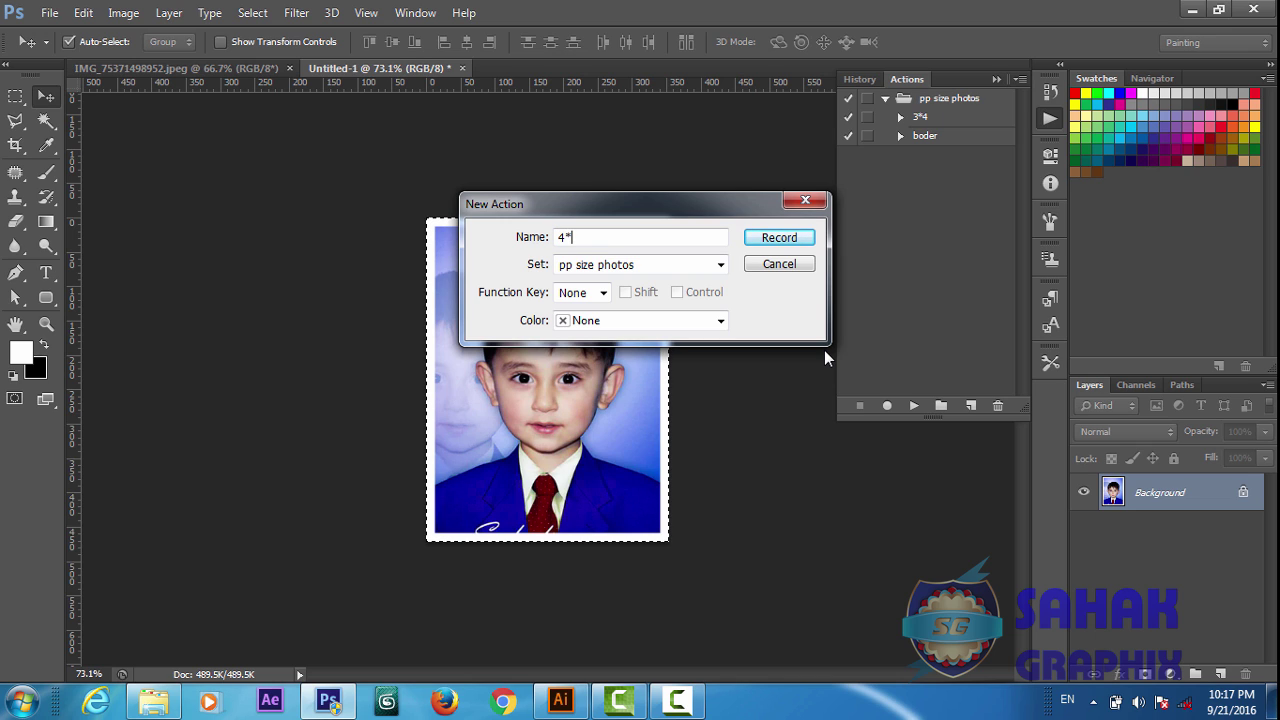
{"action": "left_click", "coordinate": [780, 238]}
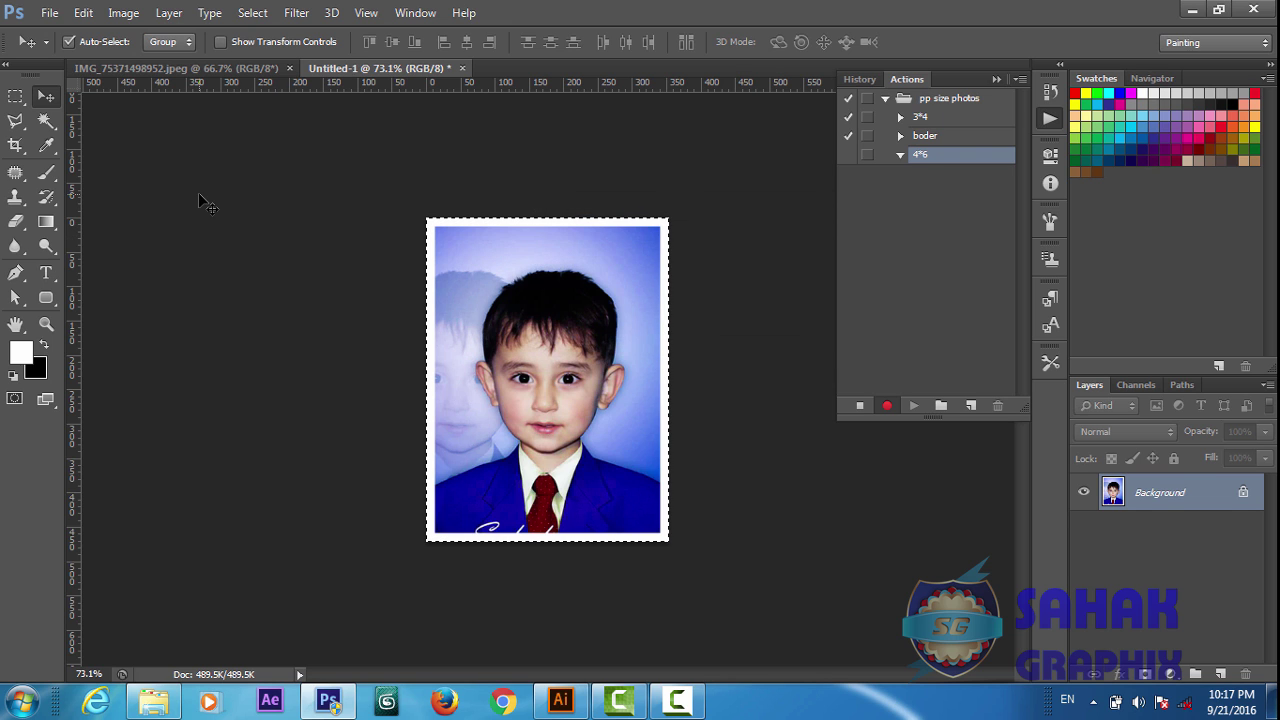
Step: Create a blank 6 × 4 inch, 300 ppi document from the Photo Landscape 4 x 6 preset
{"action": "left_click", "coordinate": [48, 13]}
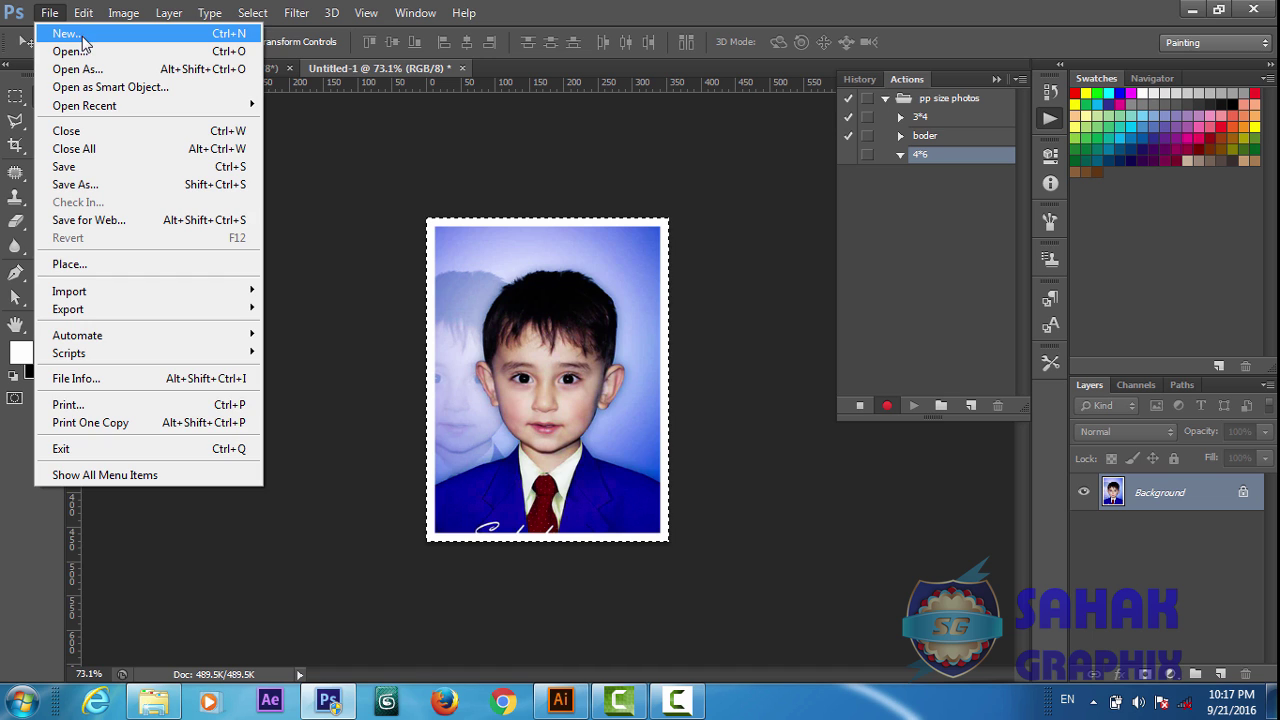
{"action": "left_click", "coordinate": [85, 42]}
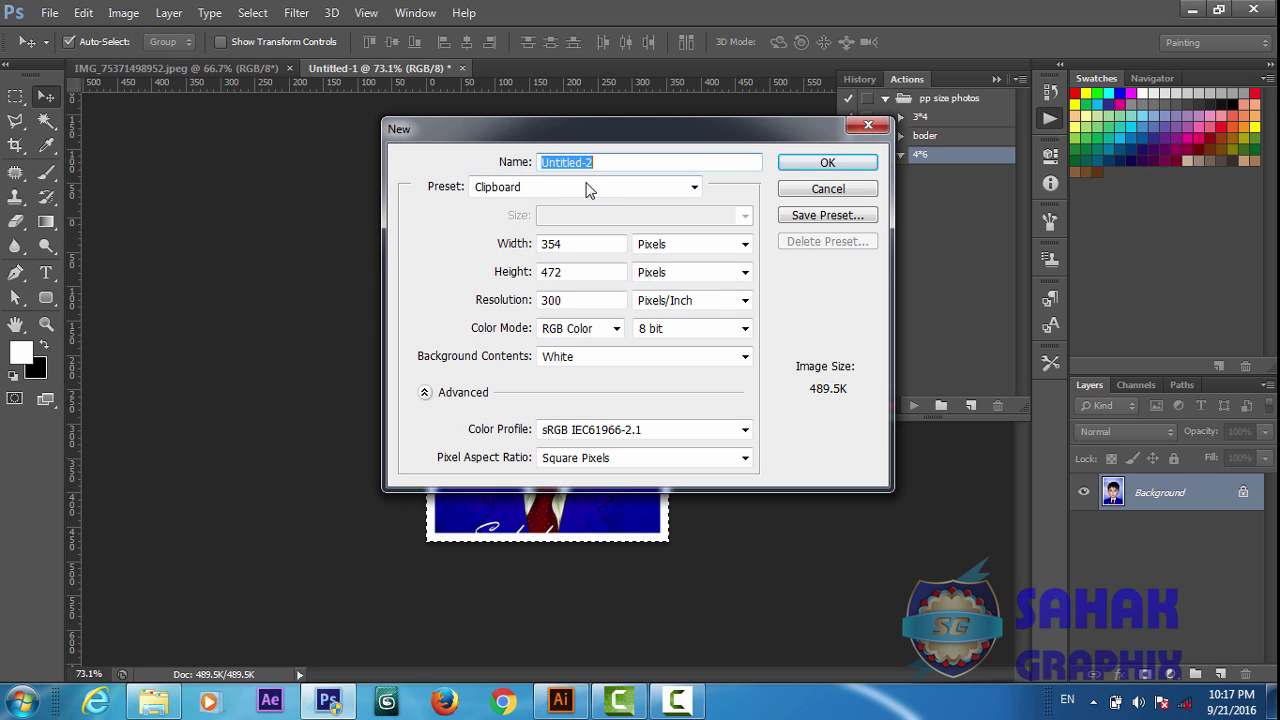
{"action": "left_click", "coordinate": [574, 190]}
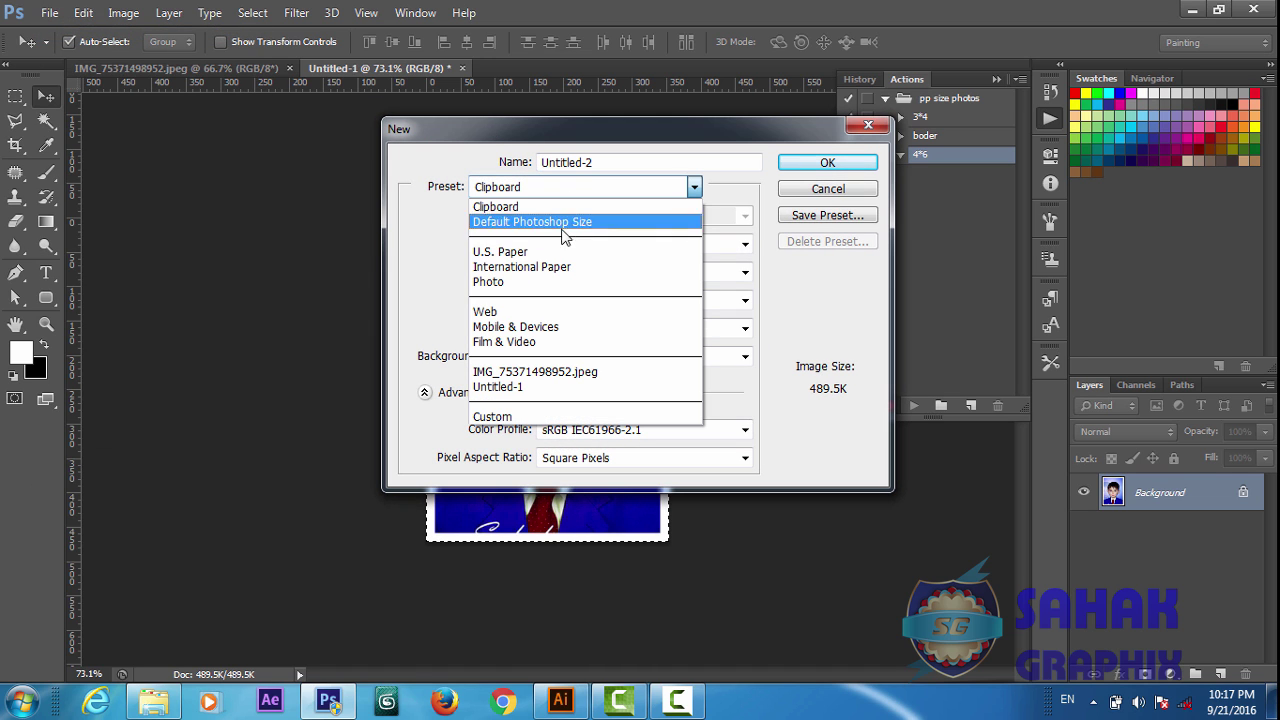
{"action": "left_click", "coordinate": [506, 283]}
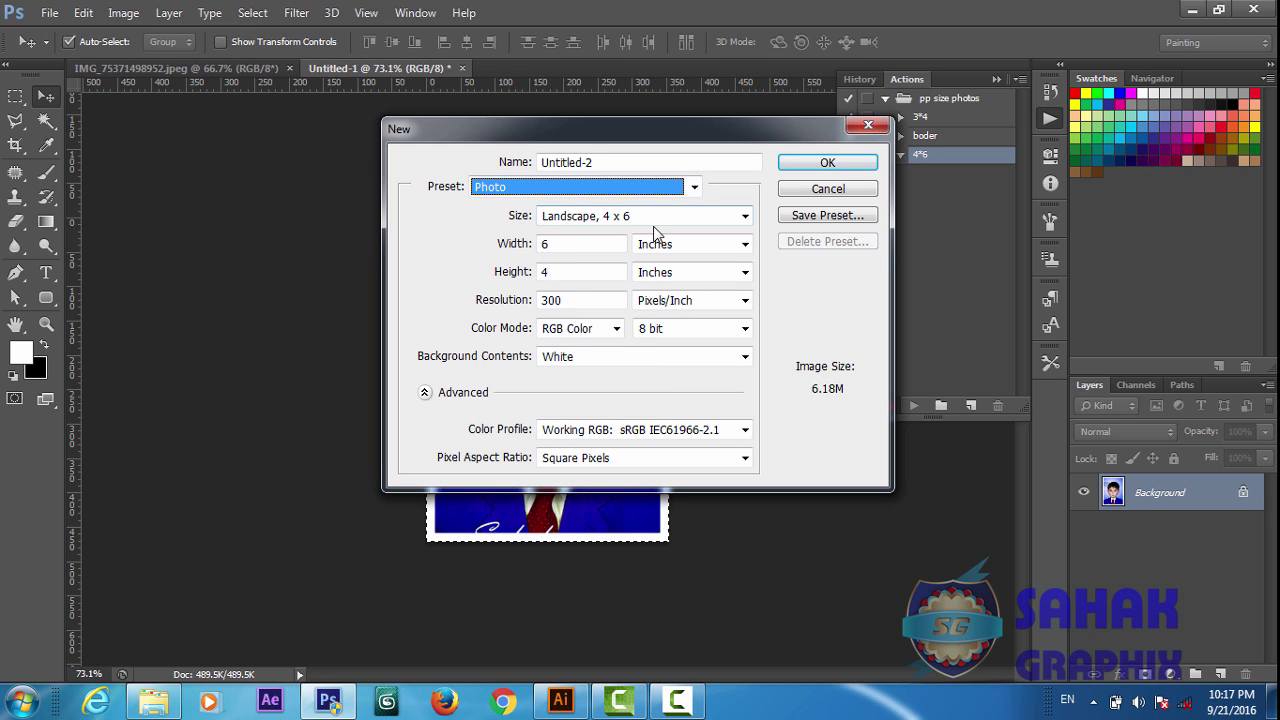
{"action": "left_click", "coordinate": [822, 164]}
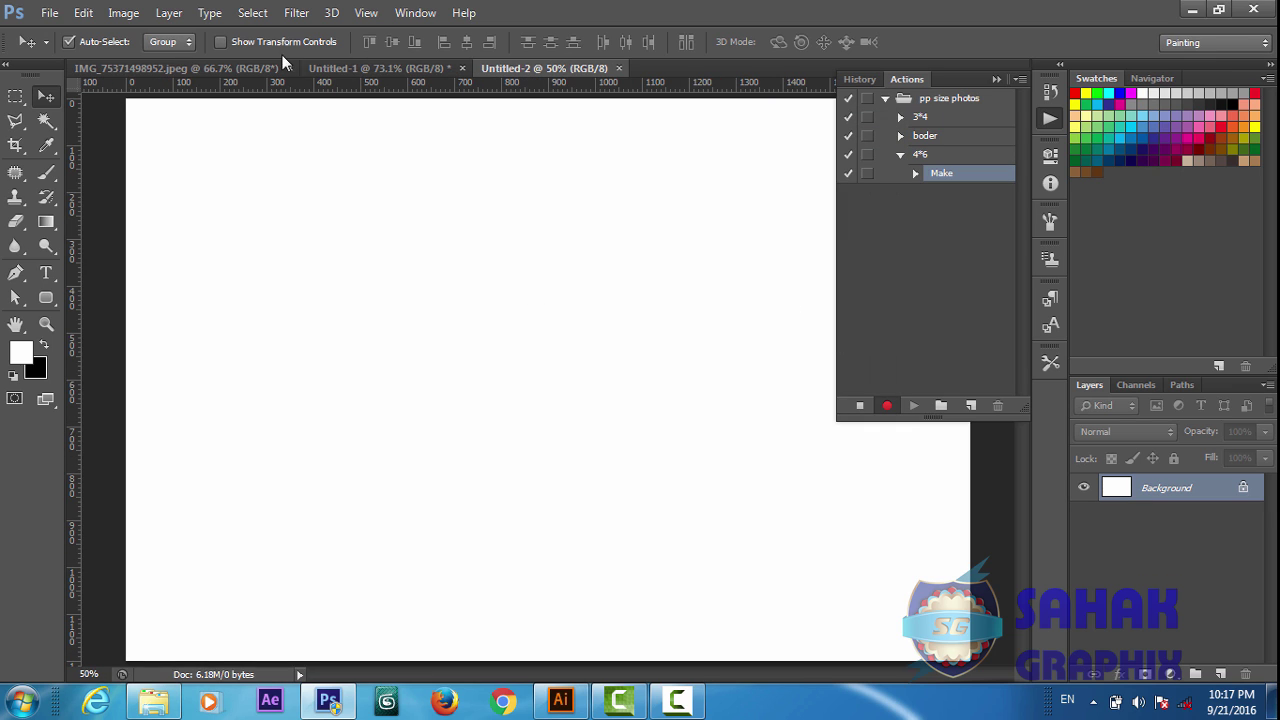
Step: Copy the bordered portrait and paste it at the 4 × 6 sheet's top-left
{"action": "left_click", "coordinate": [321, 66]}
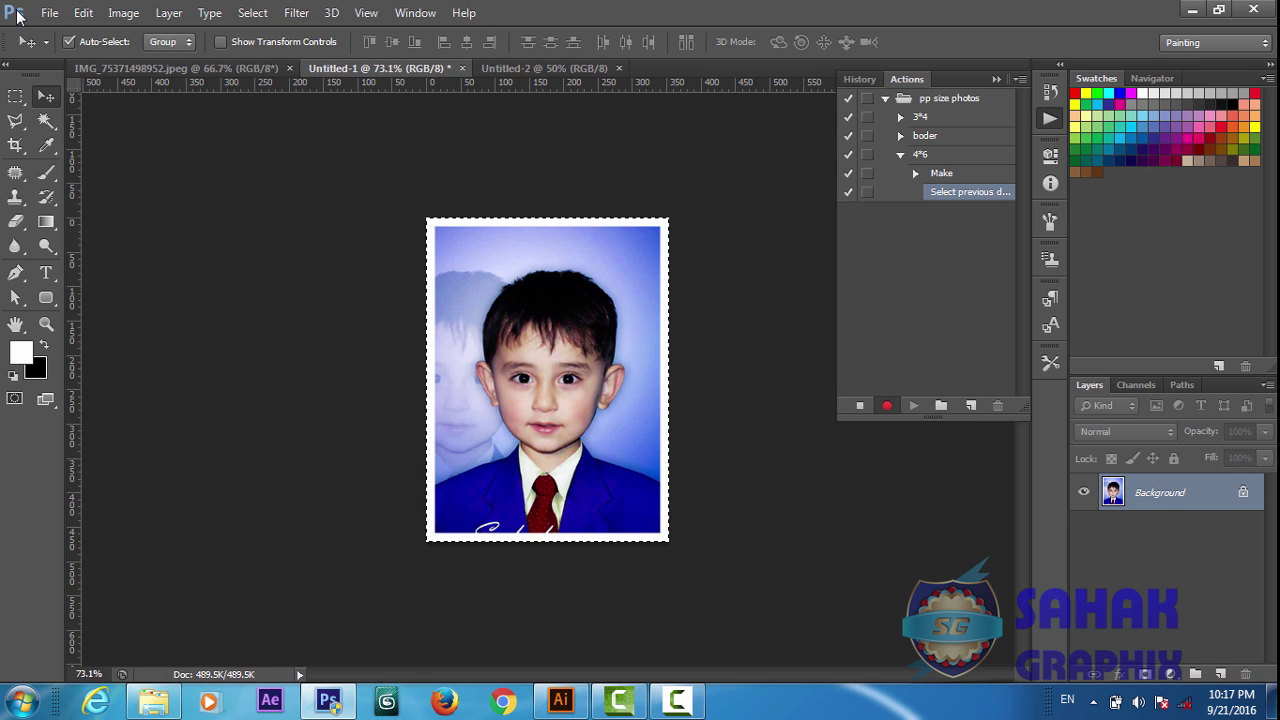
{"action": "left_click", "coordinate": [47, 13]}
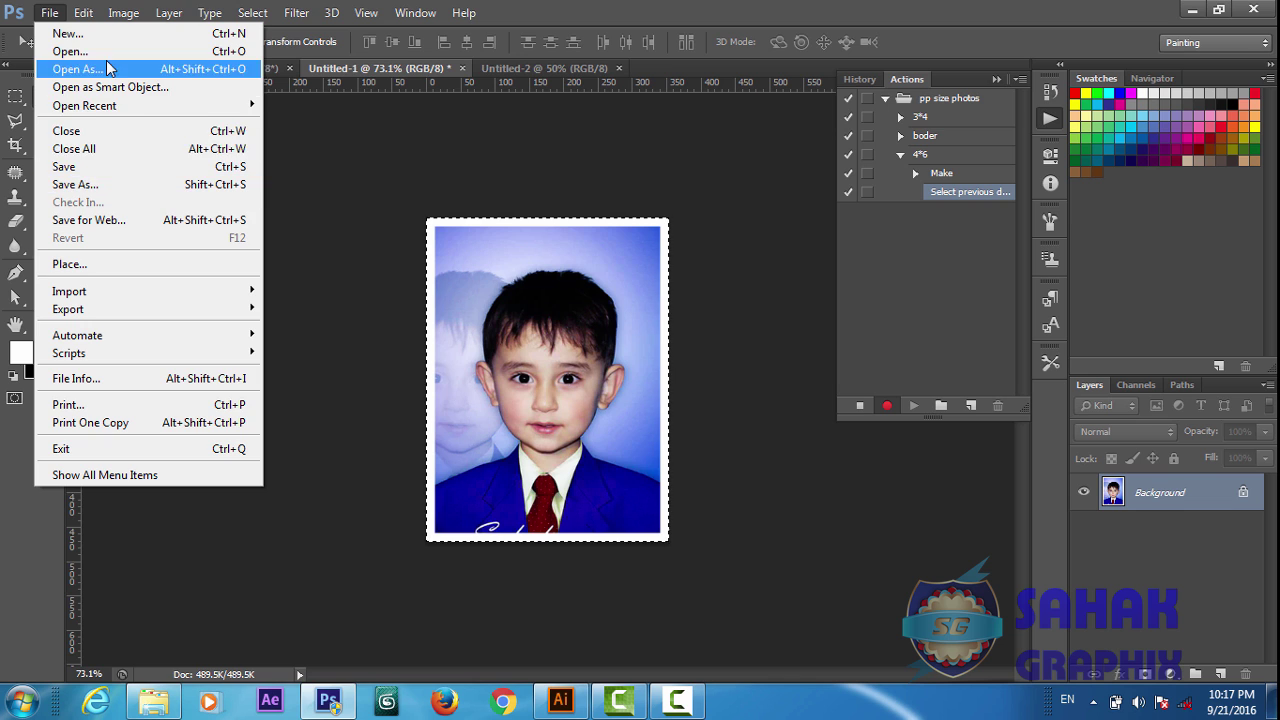
{"action": "mouse_move", "coordinate": [83, 13]}
{"action": "left_click", "coordinate": [133, 122]}
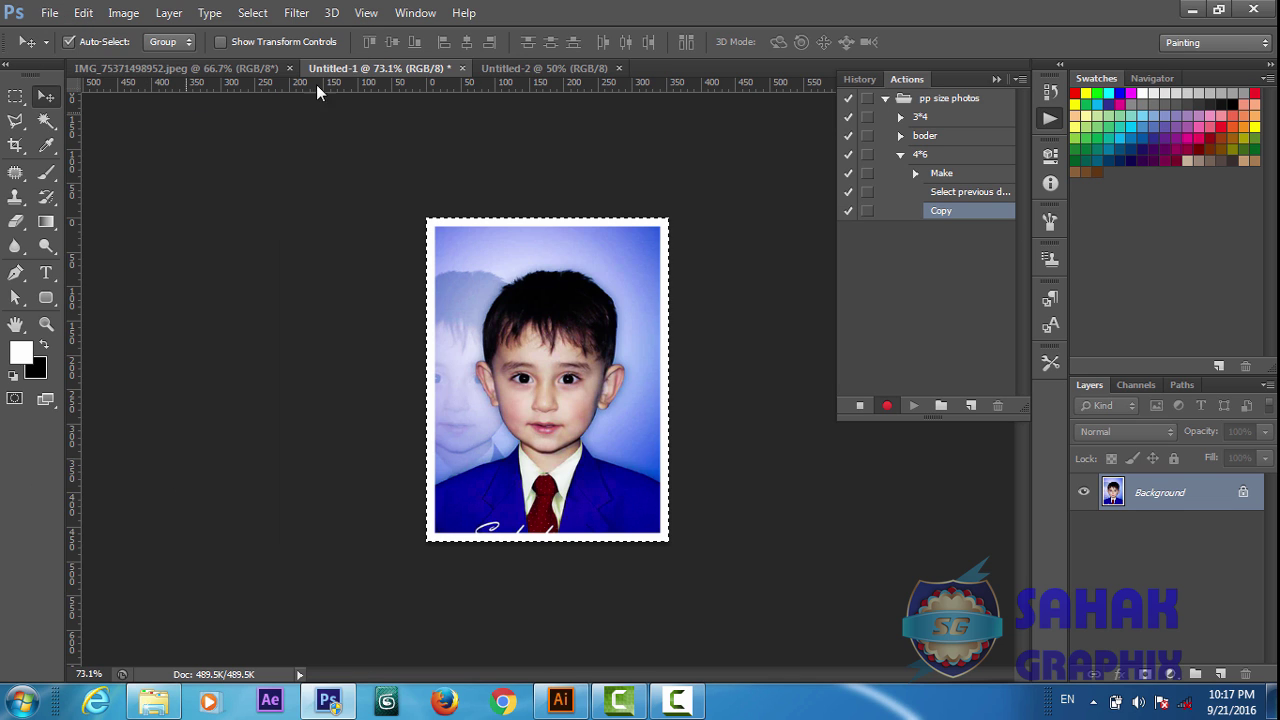
{"action": "left_click", "coordinate": [537, 68]}
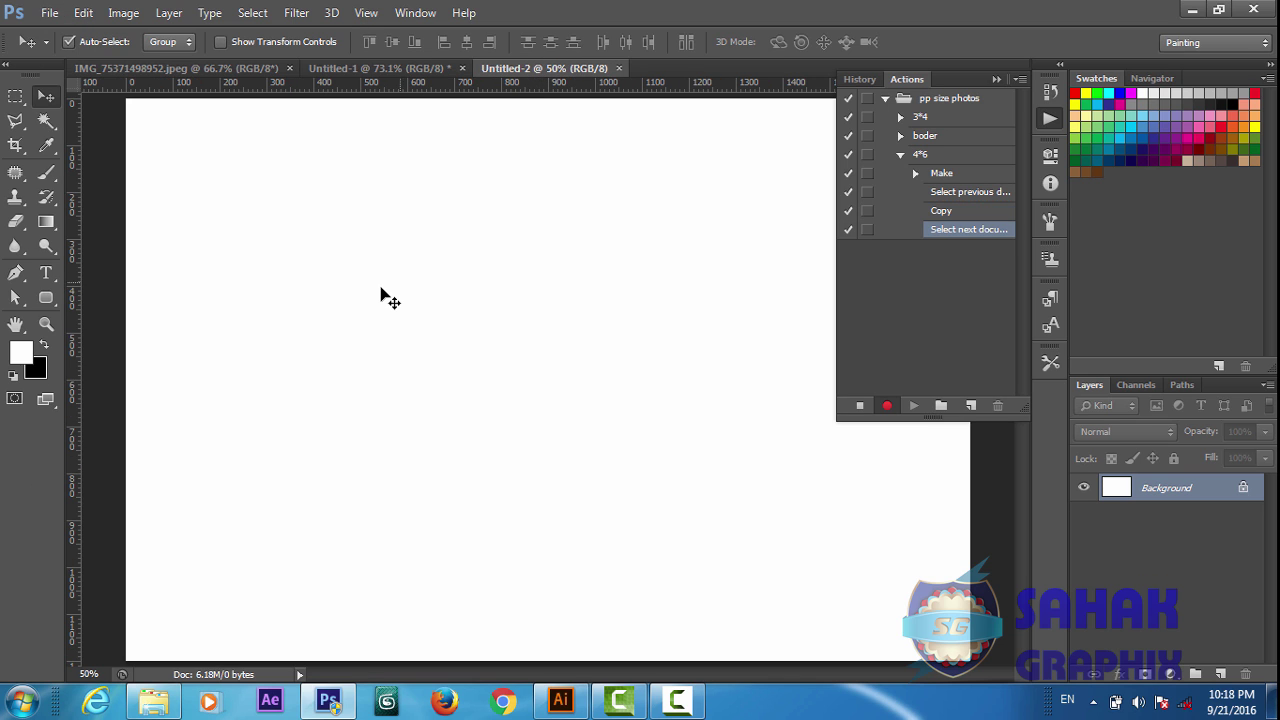
{"action": "key", "text": "ctrl+v"}
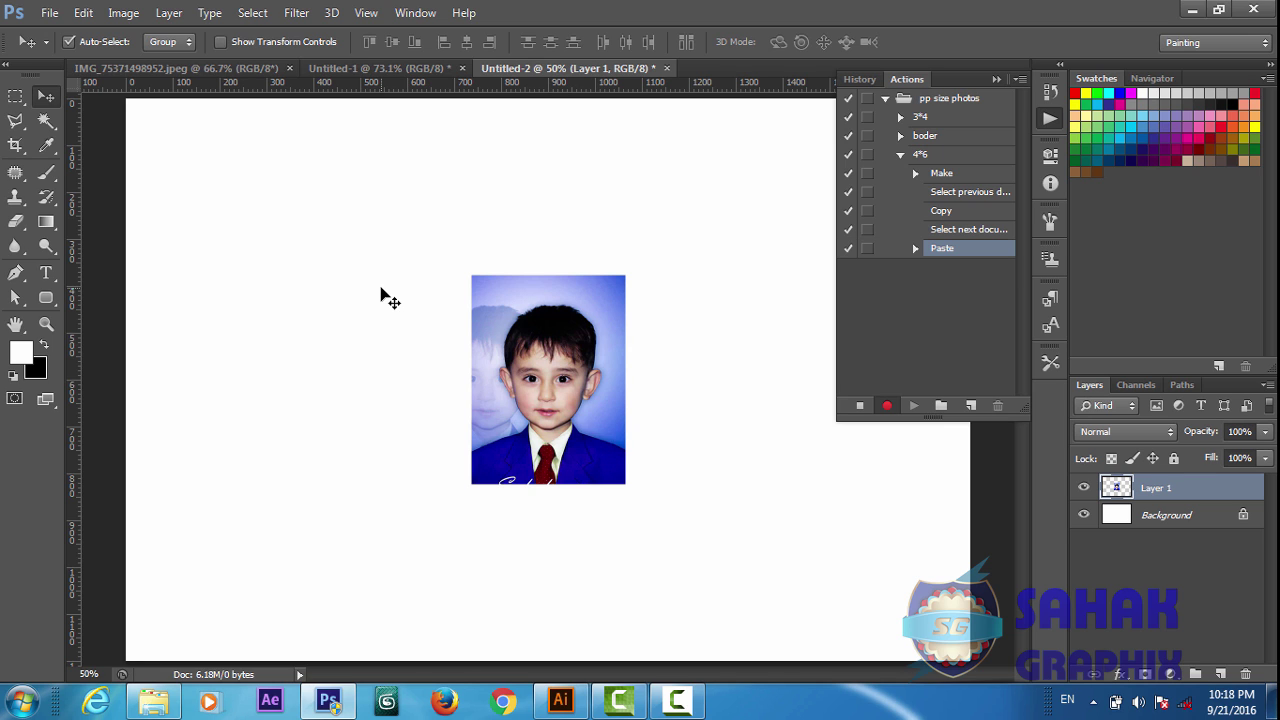
{"action": "mouse_move", "coordinate": [565, 330]}
{"action": "left_mouse_down"}
{"action": "mouse_move", "coordinate": [290, 193]}
{"action": "mouse_move", "coordinate": [276, 167]}
{"action": "left_mouse_up"}
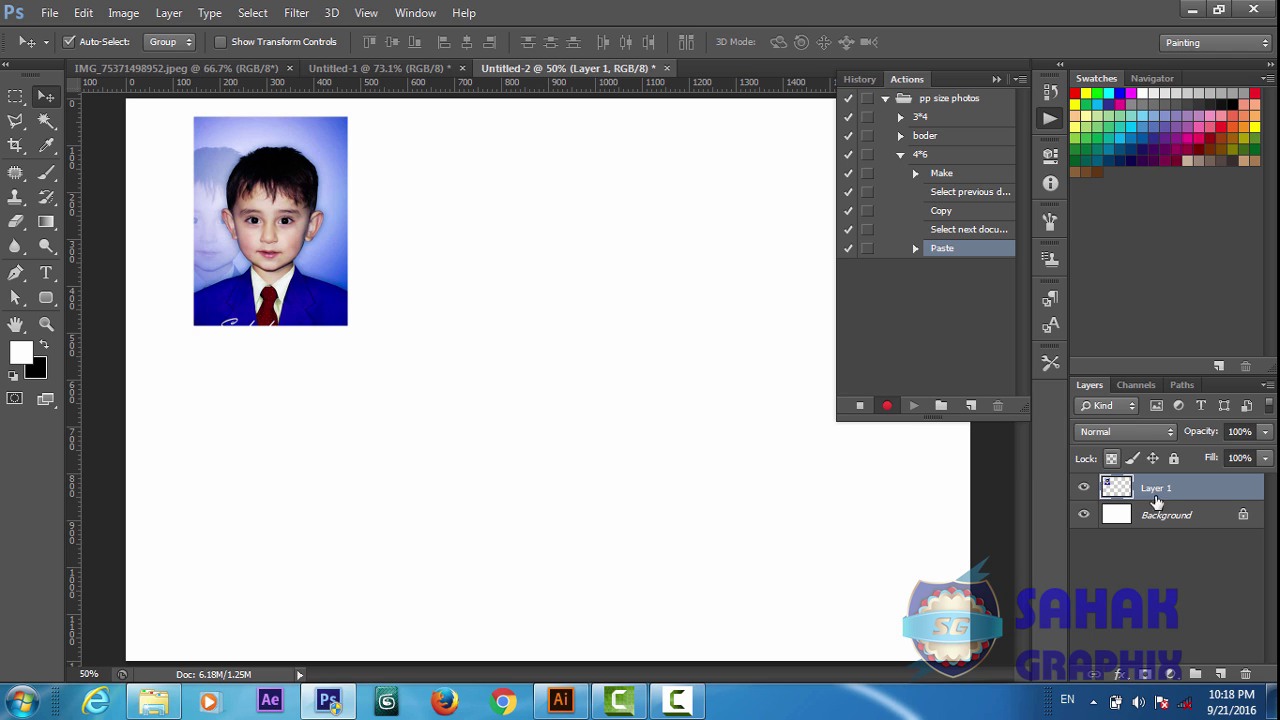
Step: Add a 1 px Stroke layer effect and nudge the photo into the corner
{"action": "left_click", "coordinate": [1117, 675]}
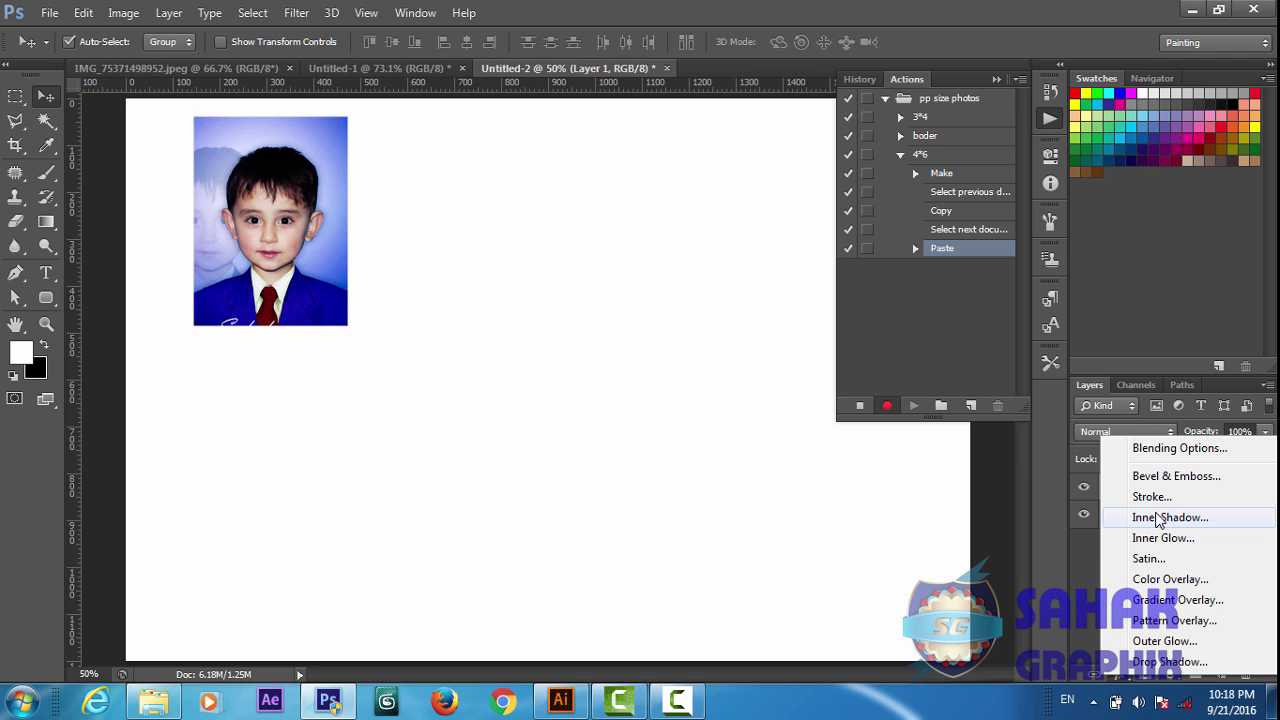
{"action": "left_click", "coordinate": [1158, 496]}
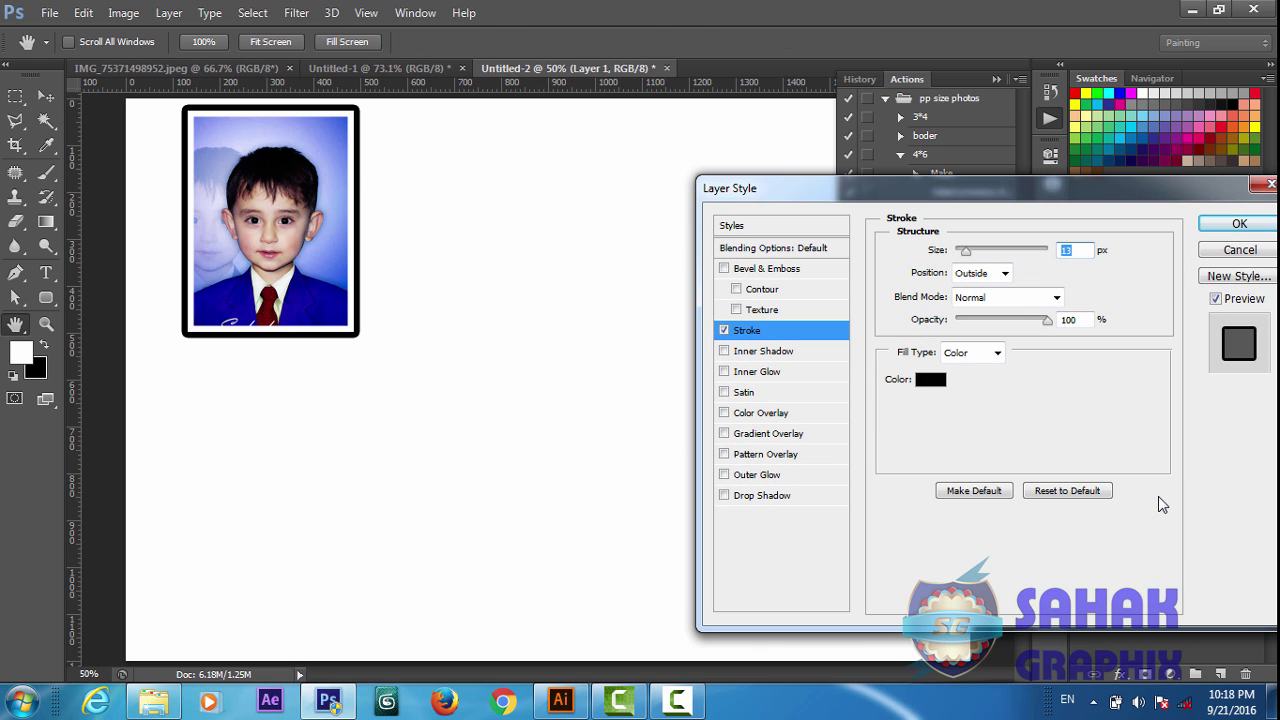
{"action": "type", "text": "1"}
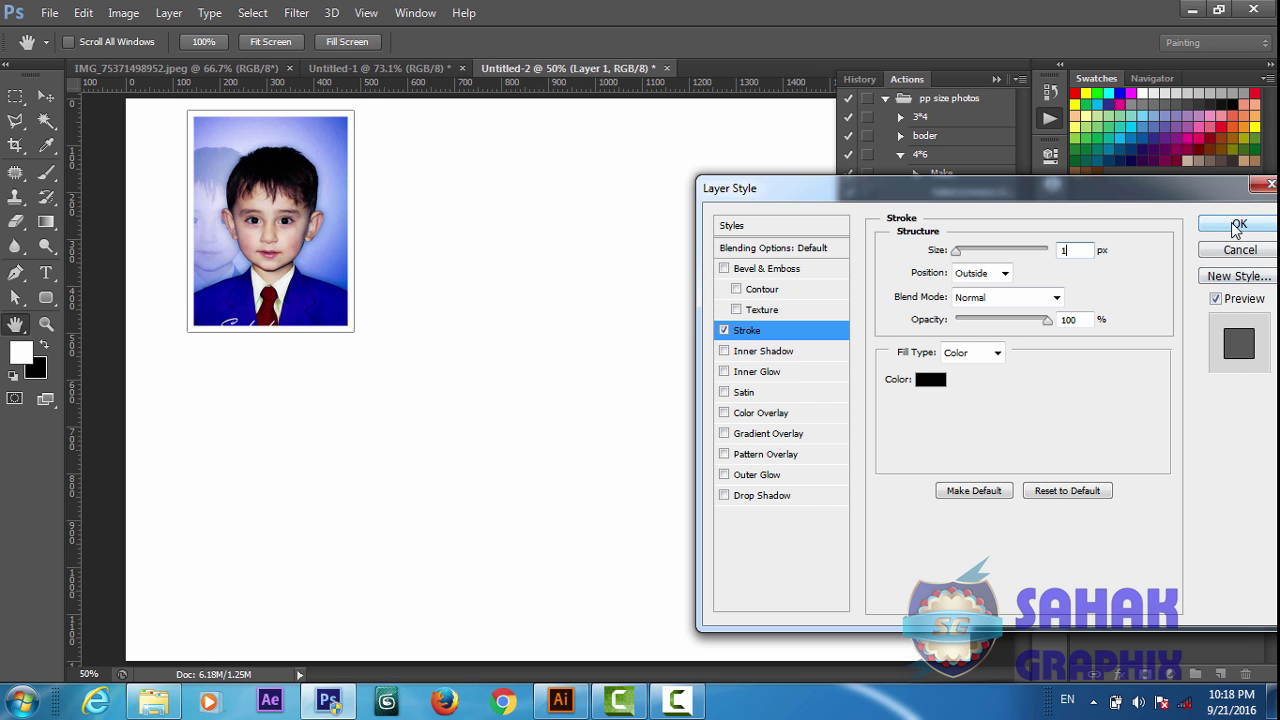
{"action": "left_click", "coordinate": [1238, 224]}
{"action": "left_click_drag", "start_coordinate": [255, 226], "coordinate": [252, 254]}
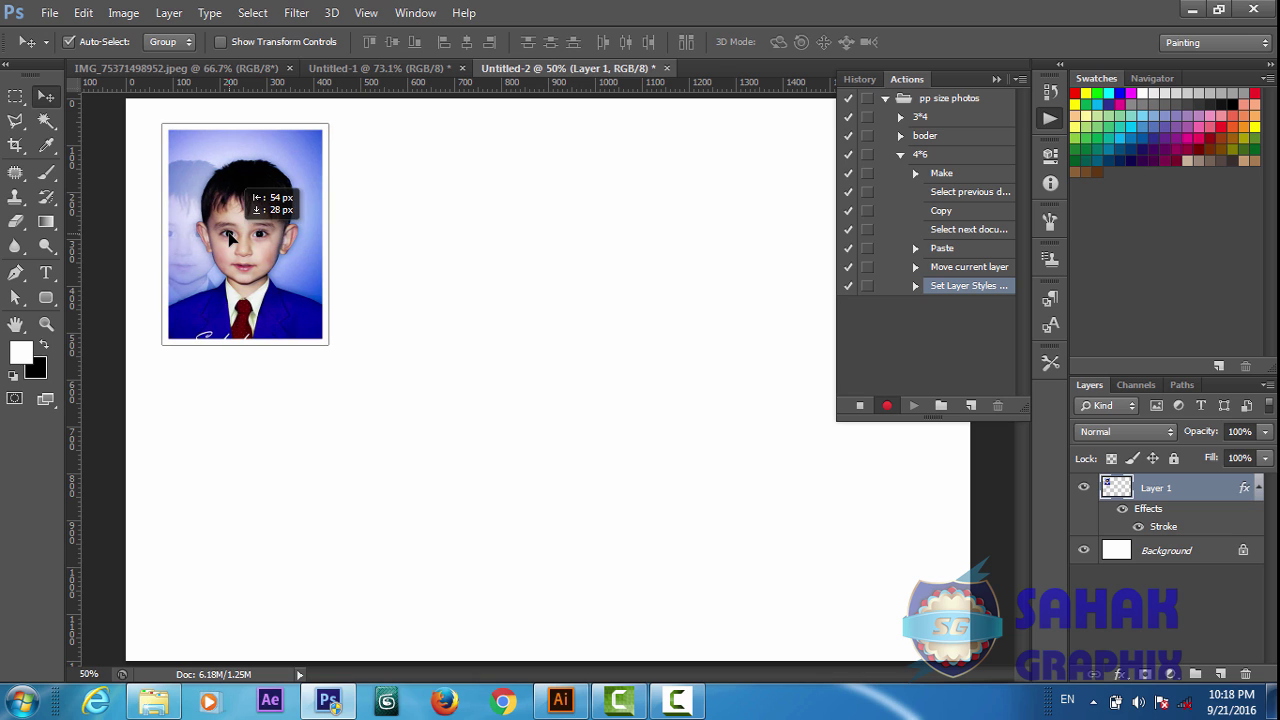
Step: Alt-drag duplicates into a second row and third and fourth columns, redoing one misplaced copy
{"action": "left_click_drag", "start_coordinate": [230, 238], "coordinate": [233, 475]}
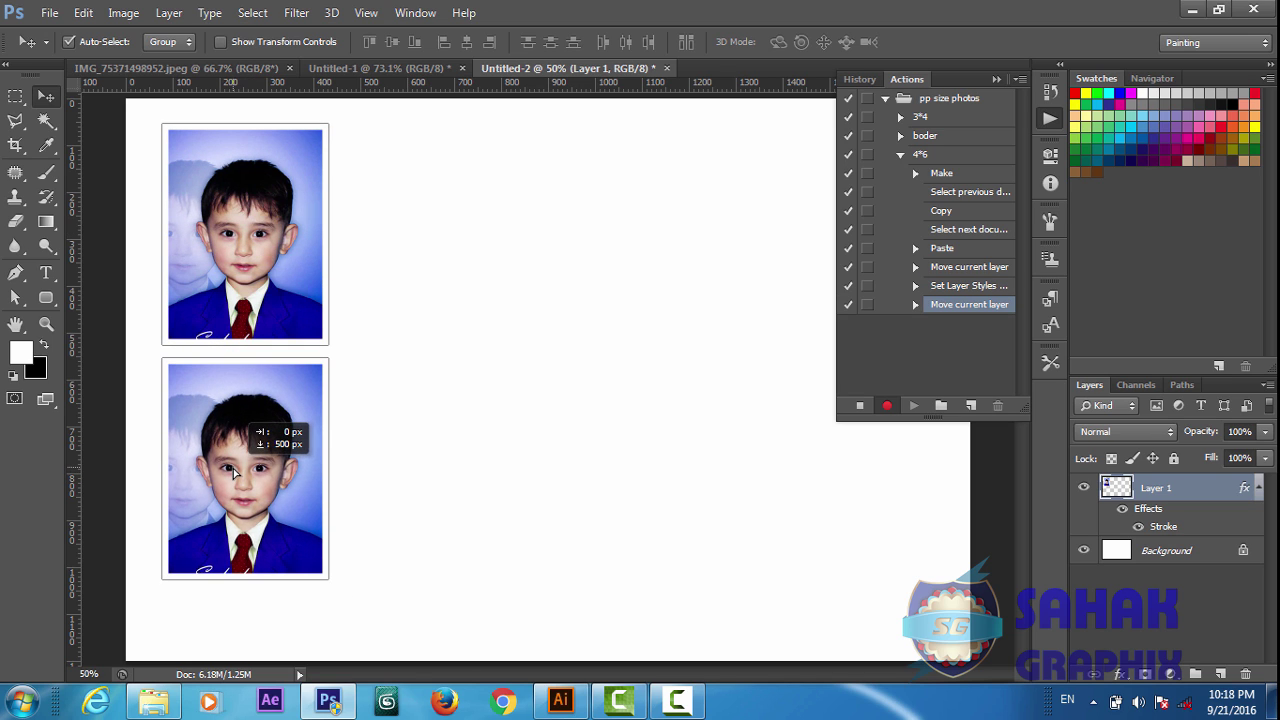
{"action": "mouse_move", "coordinate": [371, 277]}
{"action": "left_mouse_down"}
{"action": "mouse_move", "coordinate": [320, 375]}
{"action": "mouse_move", "coordinate": [484, 408]}
{"action": "left_mouse_up"}
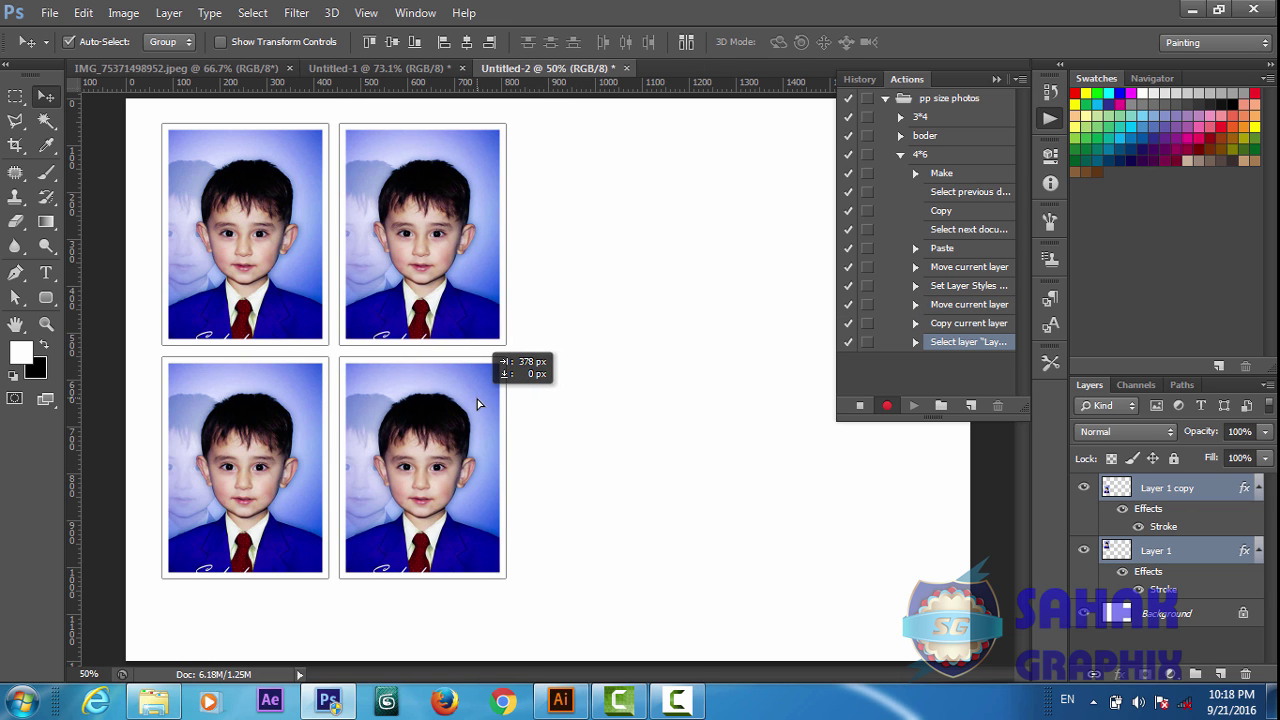
{"action": "left_click_drag", "start_coordinate": [584, 401], "coordinate": [654, 407]}
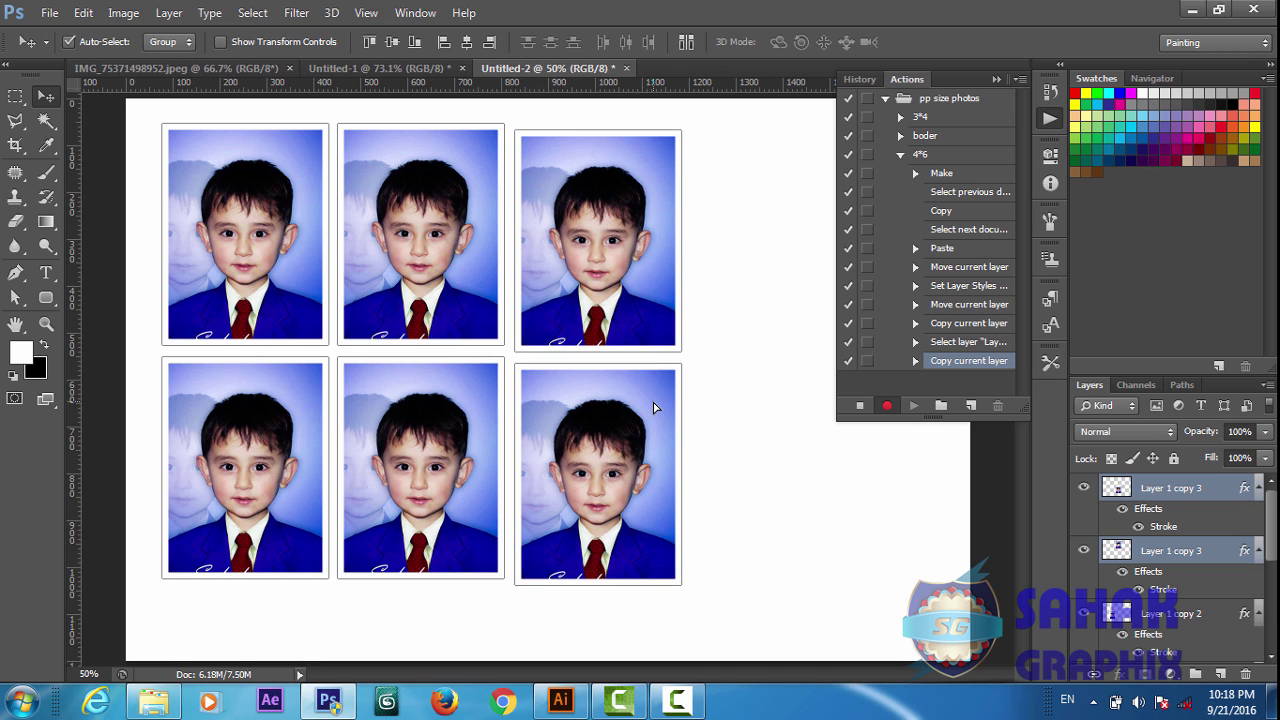
{"action": "left_click_drag", "start_coordinate": [654, 407], "coordinate": [830, 405]}
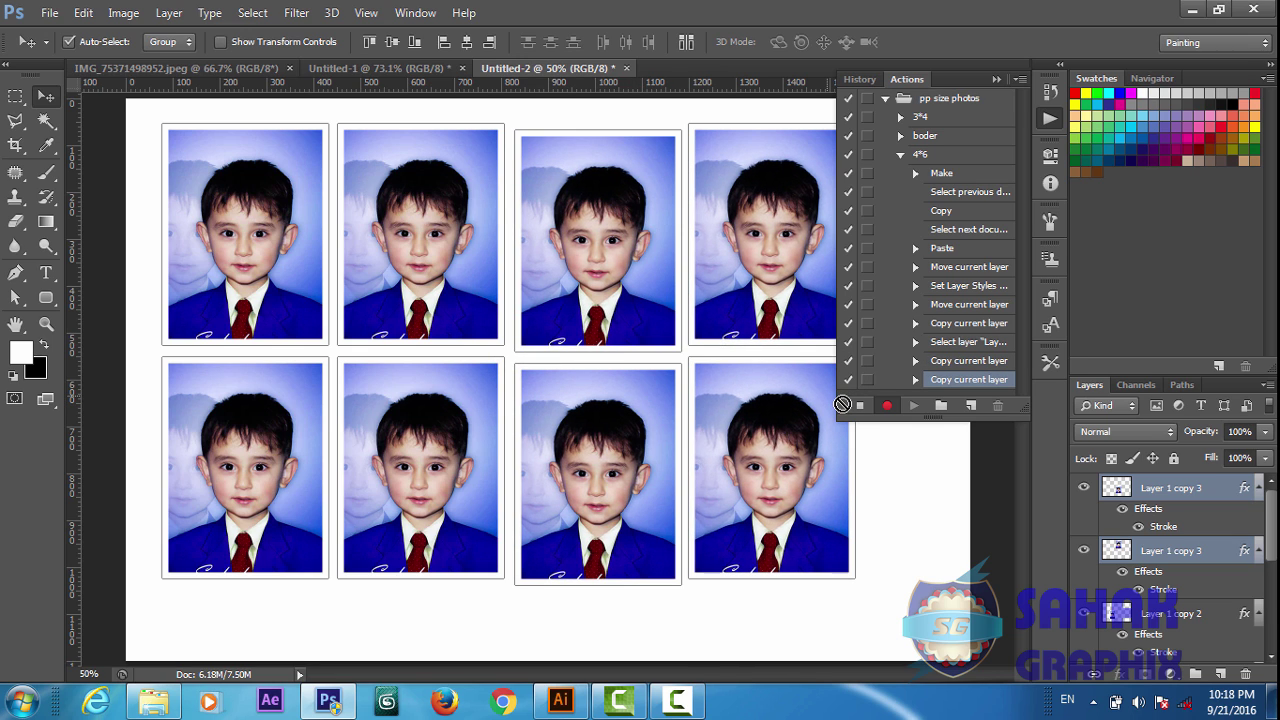
{"action": "key", "text": "ctrl+z"}
{"action": "mouse_move", "coordinate": [654, 449]}
{"action": "left_mouse_down"}
{"action": "mouse_move", "coordinate": [706, 457]}
{"action": "mouse_move", "coordinate": [651, 439]}
{"action": "mouse_move", "coordinate": [828, 439]}
{"action": "left_mouse_up"}
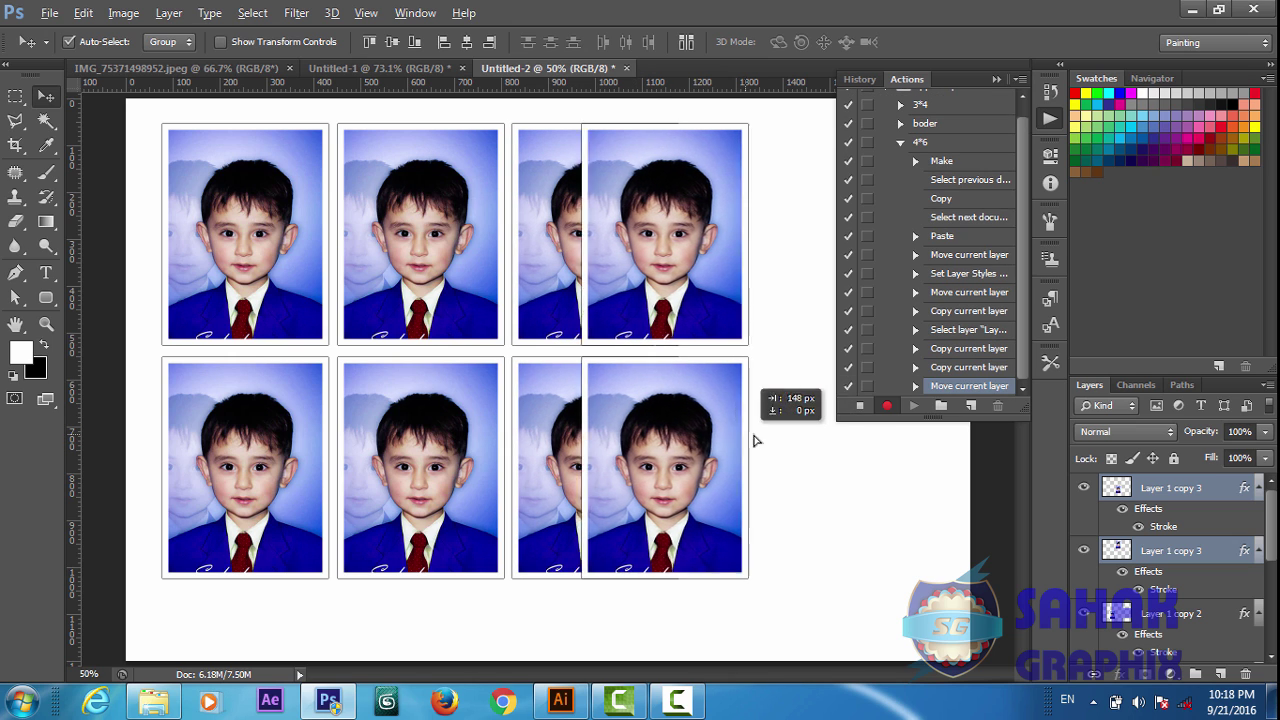
Step: Stop recording 4*6 and close the eight-photo sheet without saving
{"action": "left_click", "coordinate": [859, 406]}
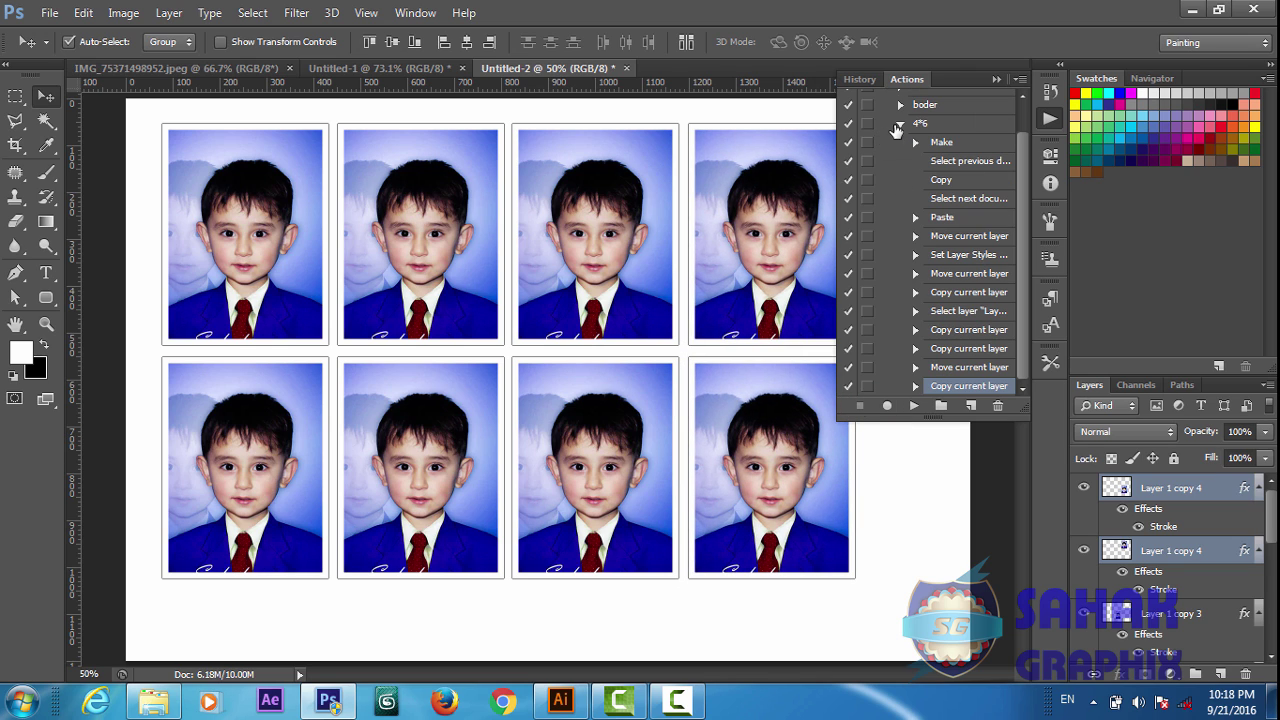
{"action": "left_click", "coordinate": [898, 125]}
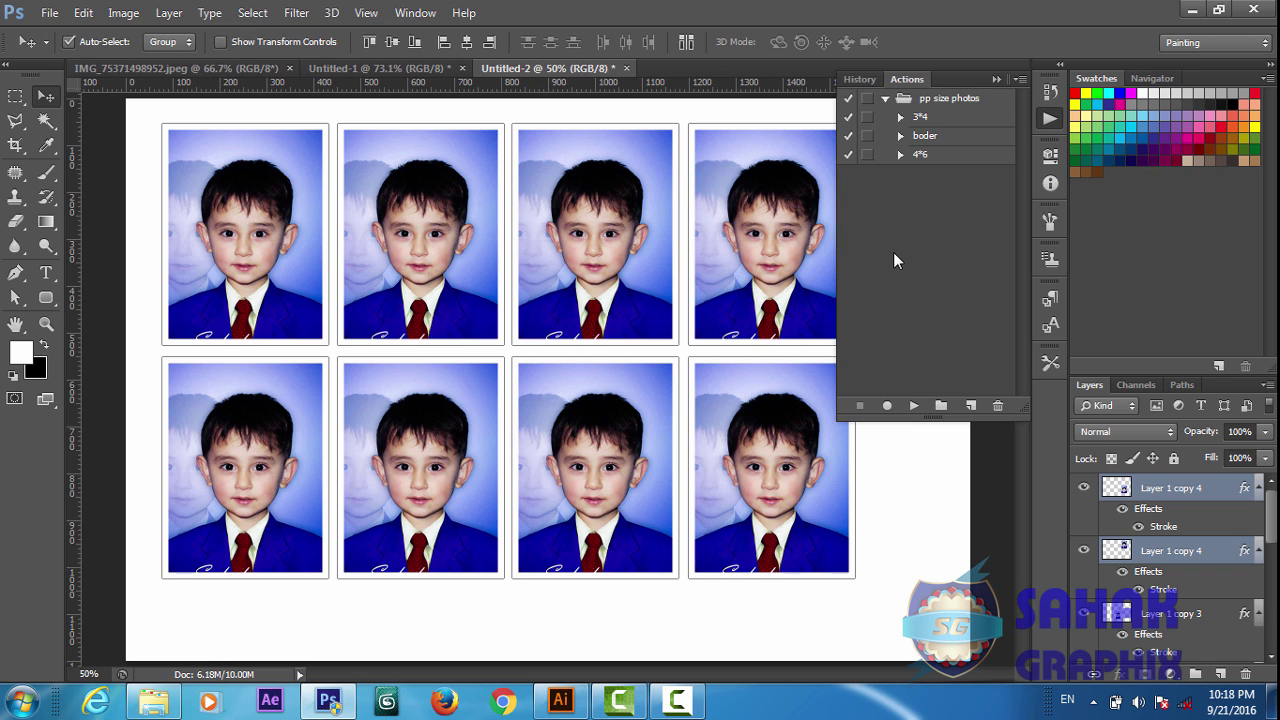
{"action": "left_click", "coordinate": [626, 68]}
{"action": "left_click", "coordinate": [619, 276]}
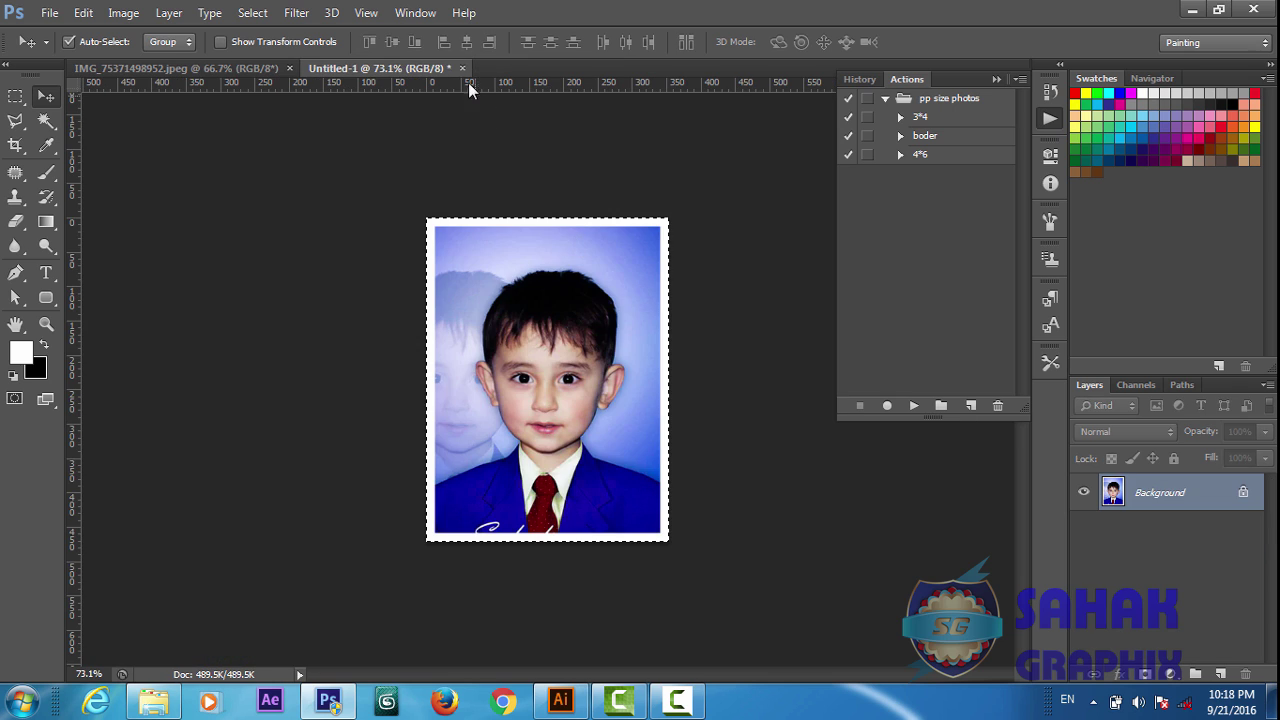
Step: Close the single bordered photo unsaved and select the 3*4 action
{"action": "left_click", "coordinate": [462, 68]}
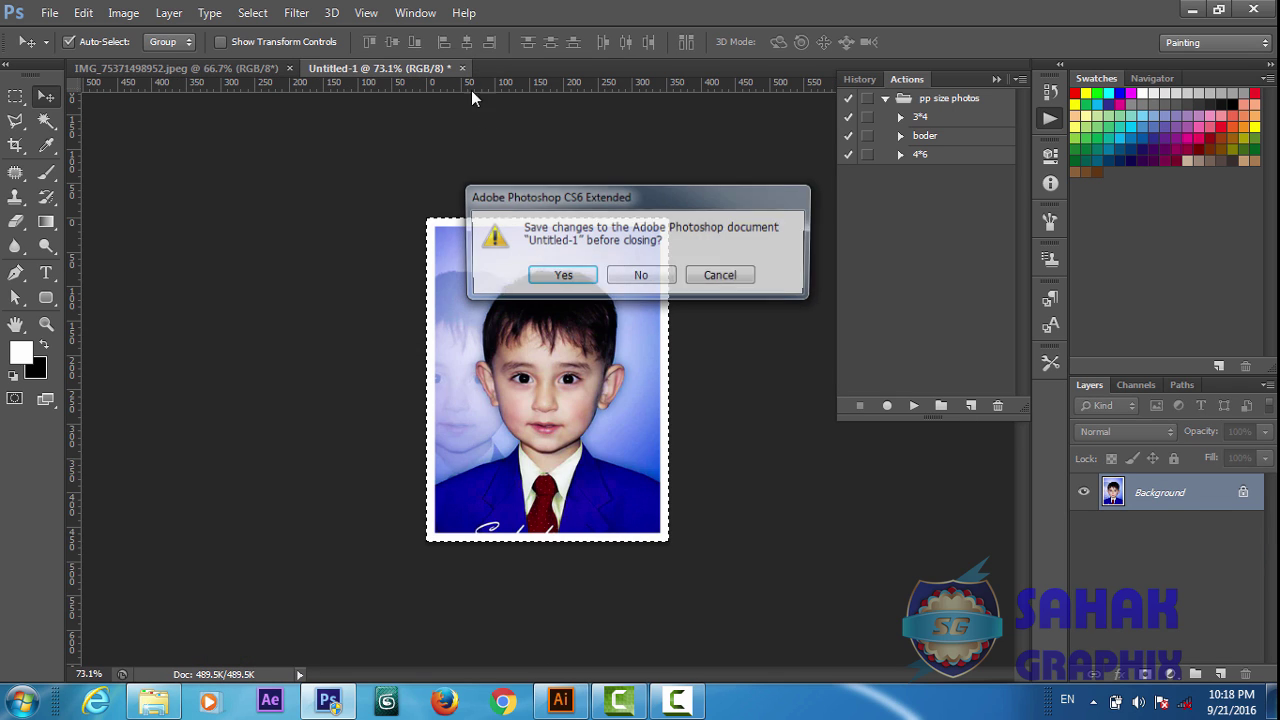
{"action": "left_click", "coordinate": [634, 279]}
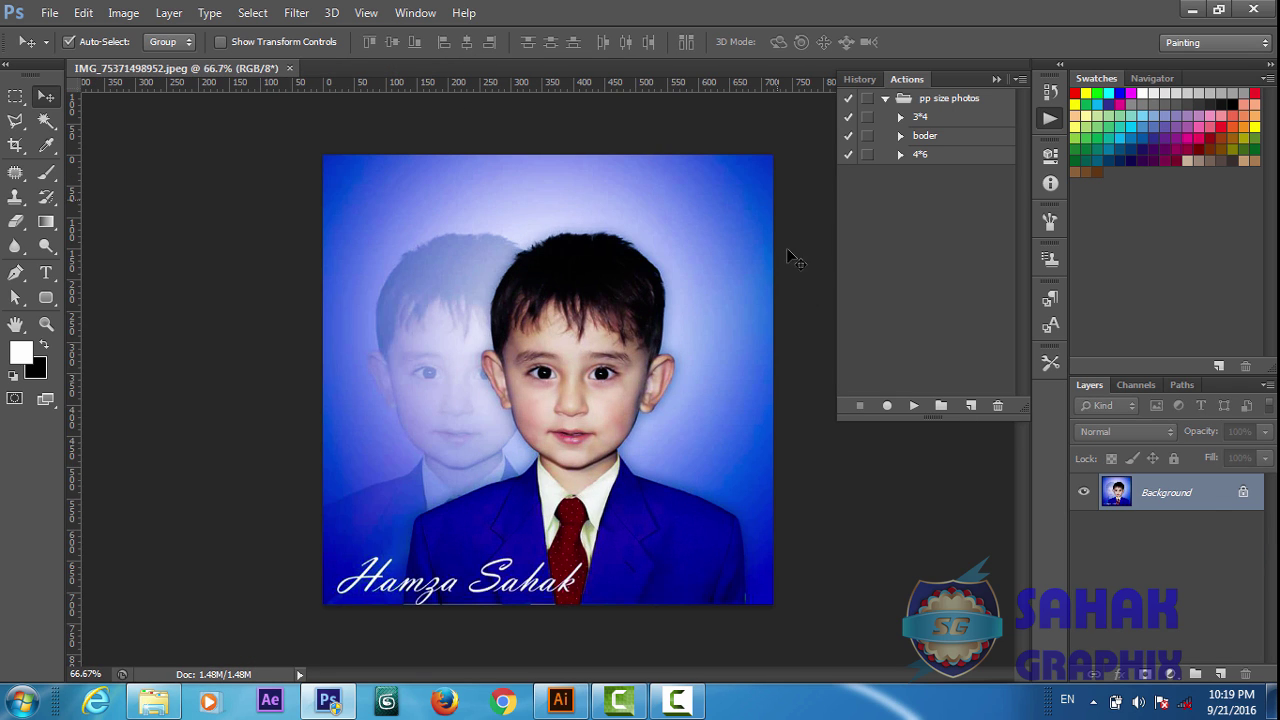
{"action": "left_click", "coordinate": [925, 118]}
Step: Run the 3*4 action for a blank page and drag the portrait into Untitled-2
{"action": "left_click", "coordinate": [914, 406]}
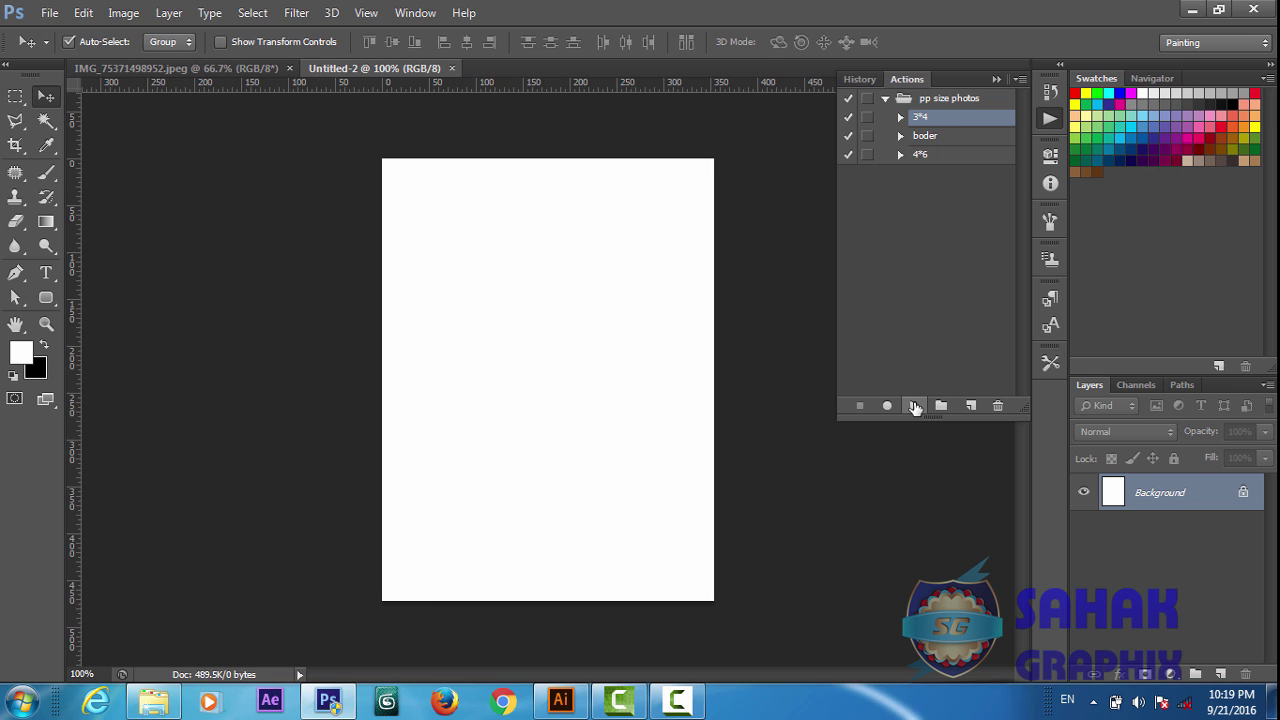
{"action": "left_click", "coordinate": [232, 66]}
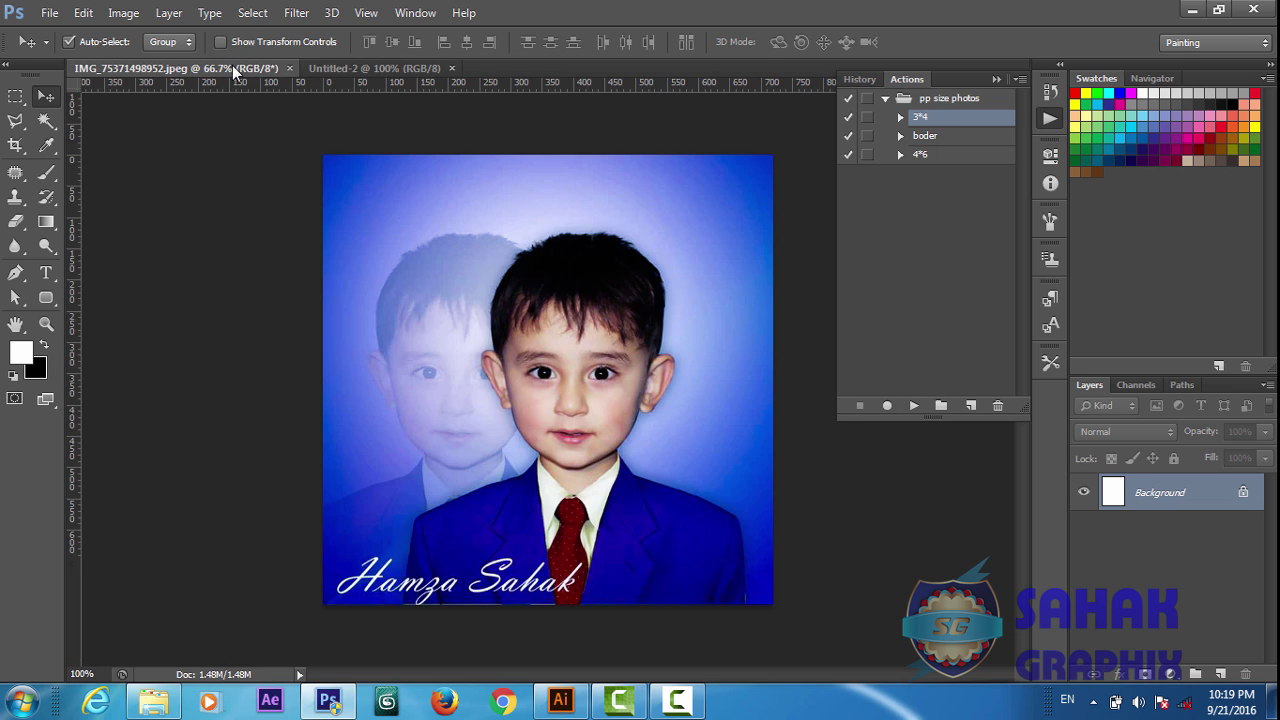
{"action": "mouse_move", "coordinate": [440, 258]}
{"action": "left_mouse_down"}
{"action": "mouse_move", "coordinate": [373, 68]}
{"action": "mouse_move", "coordinate": [488, 290]}
{"action": "mouse_move", "coordinate": [433, 290]}
{"action": "left_mouse_up"}
Step: Scale the portrait to about 70.14%, centre it on the page, and commit
{"action": "key", "text": "ctrl+t"}
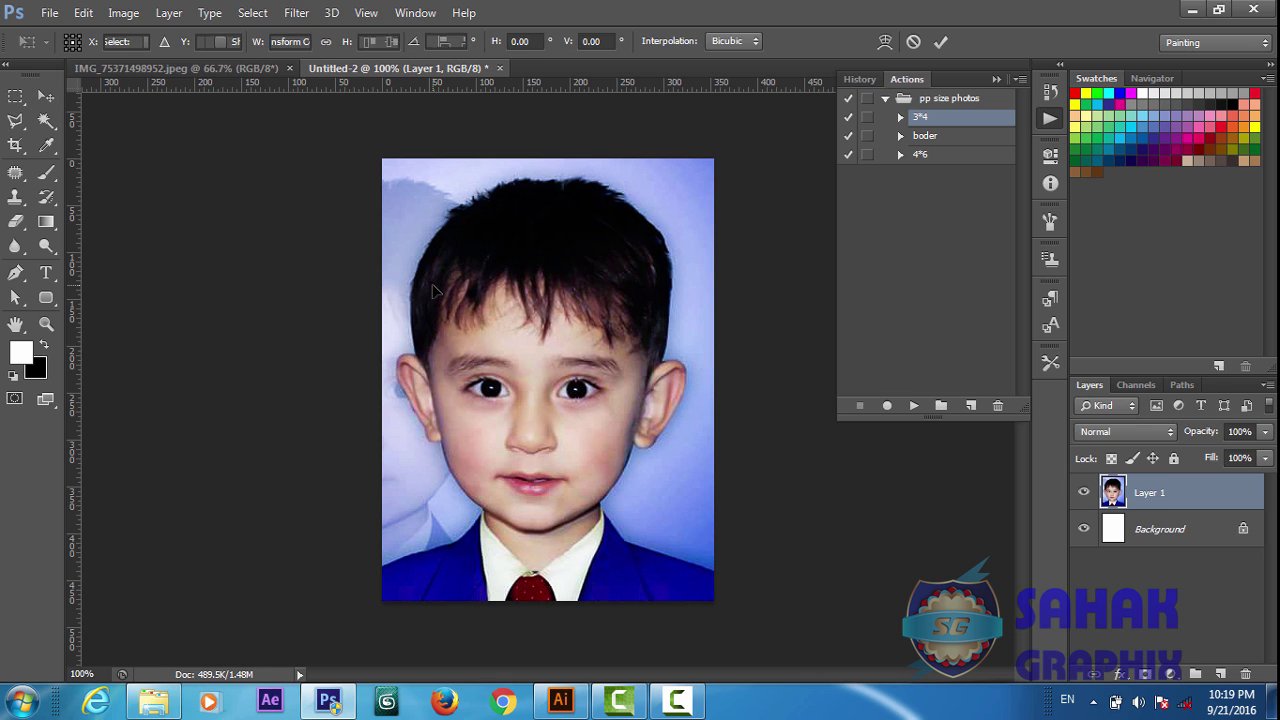
{"action": "key", "text": "ctrl+0"}
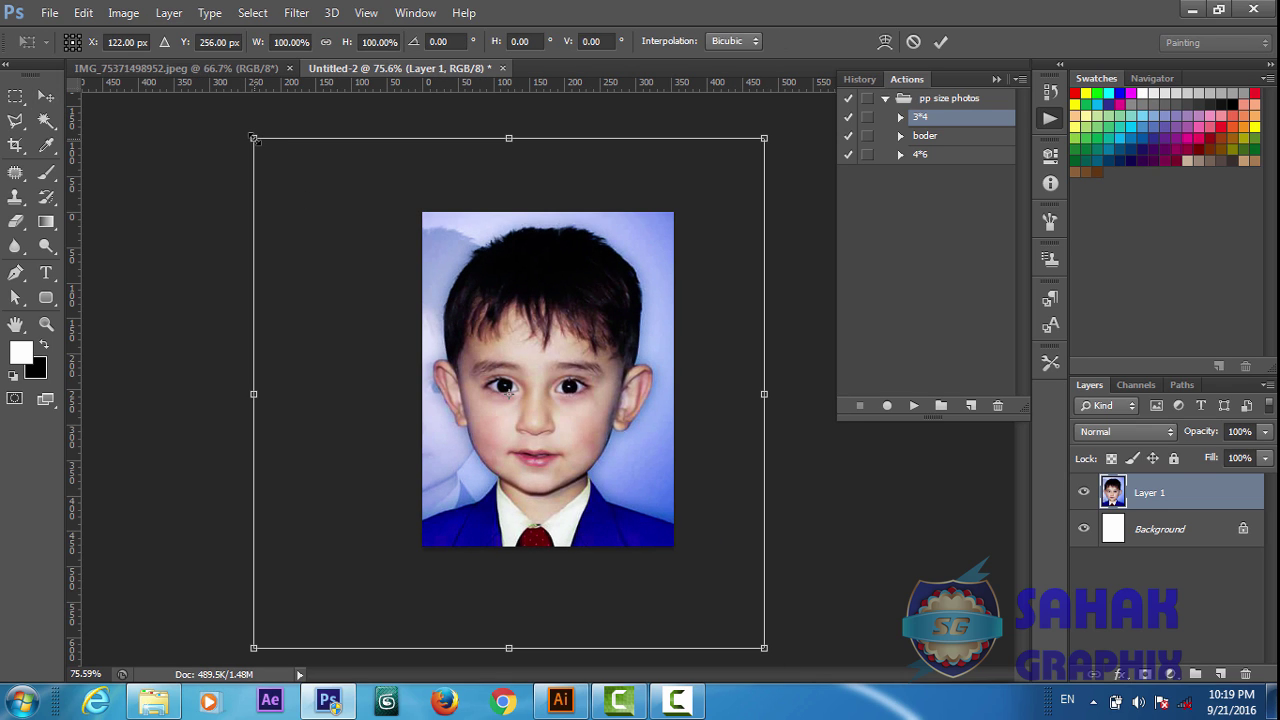
{"action": "left_click_drag", "start_coordinate": [255, 140], "coordinate": [350, 185]}
{"action": "left_click_drag", "start_coordinate": [501, 352], "coordinate": [516, 338]}
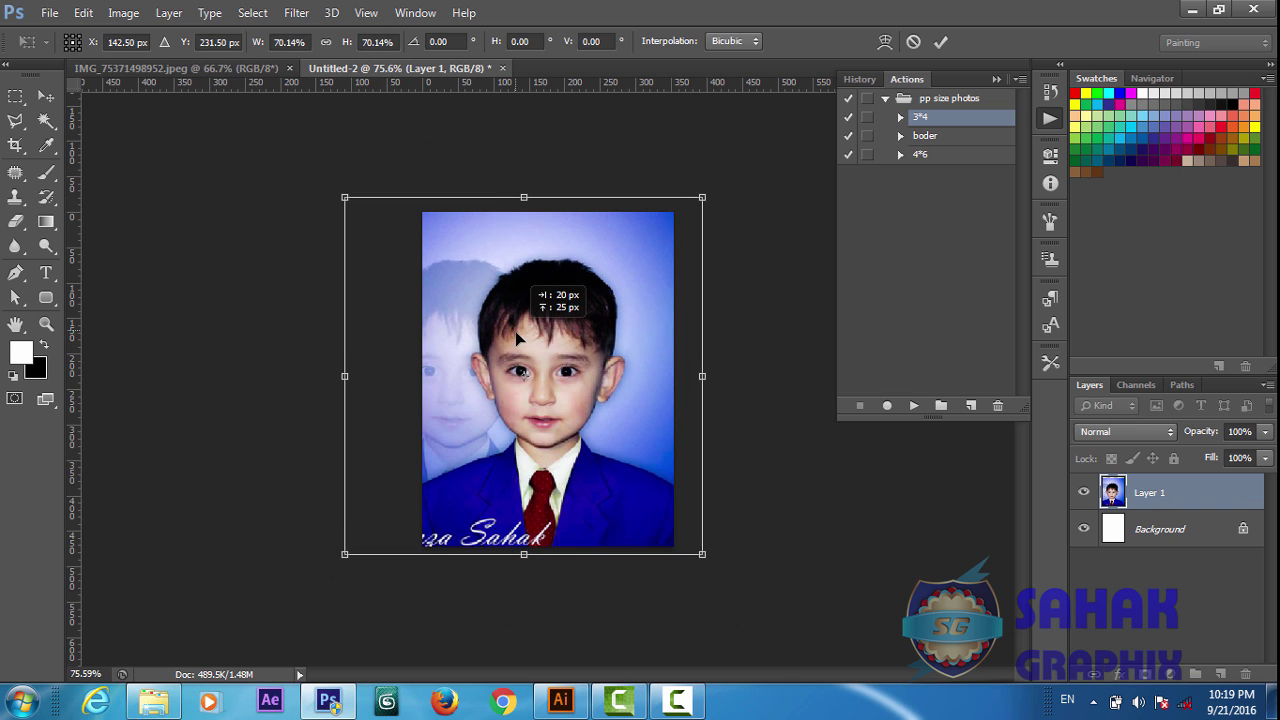
{"action": "left_click", "coordinate": [943, 48]}
{"action": "left_click", "coordinate": [930, 136]}
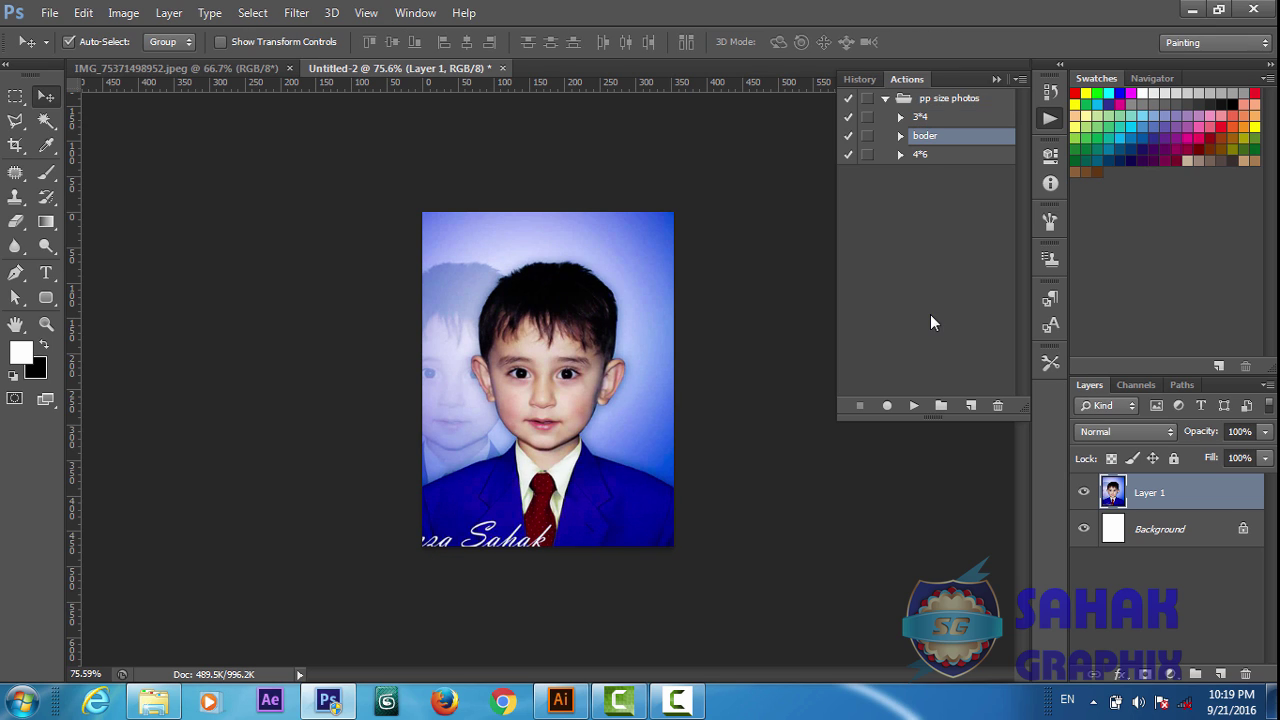
Step: Run the boder action for the white border, then the 4*6 action for the eight-copy sheet
{"action": "left_click", "coordinate": [913, 406]}
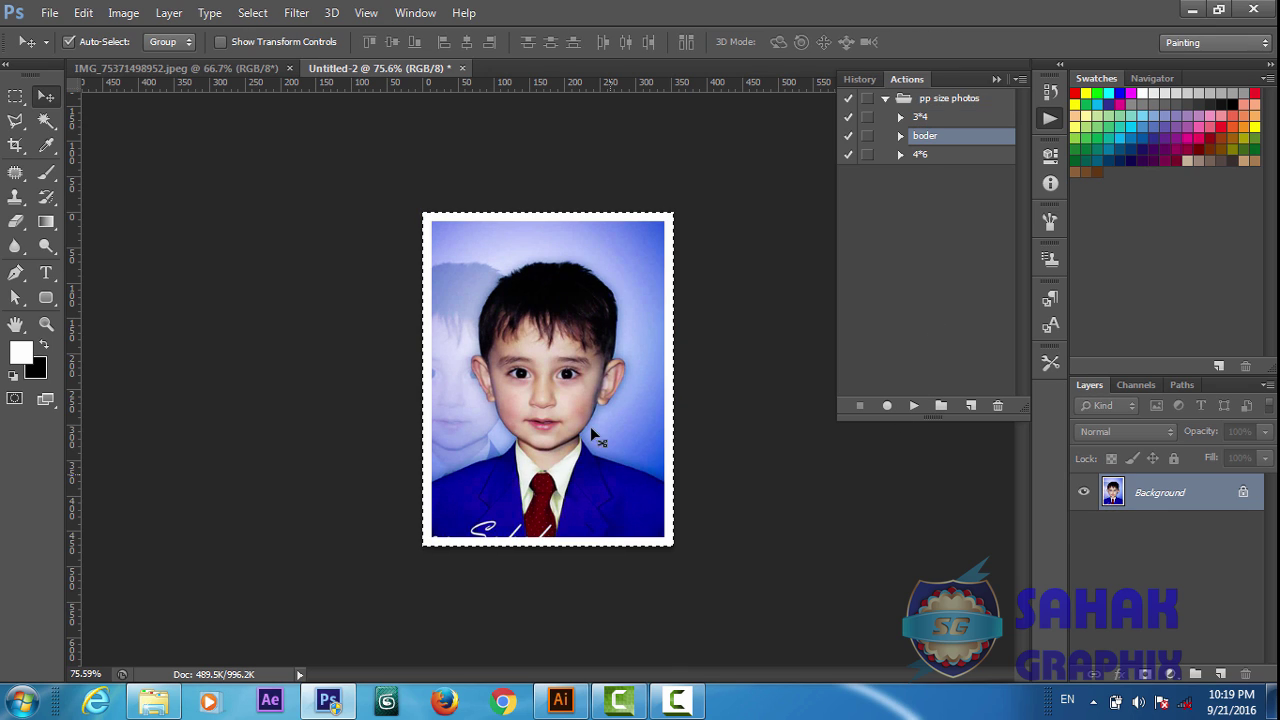
{"action": "left_click", "coordinate": [920, 155]}
{"action": "left_click", "coordinate": [913, 406]}
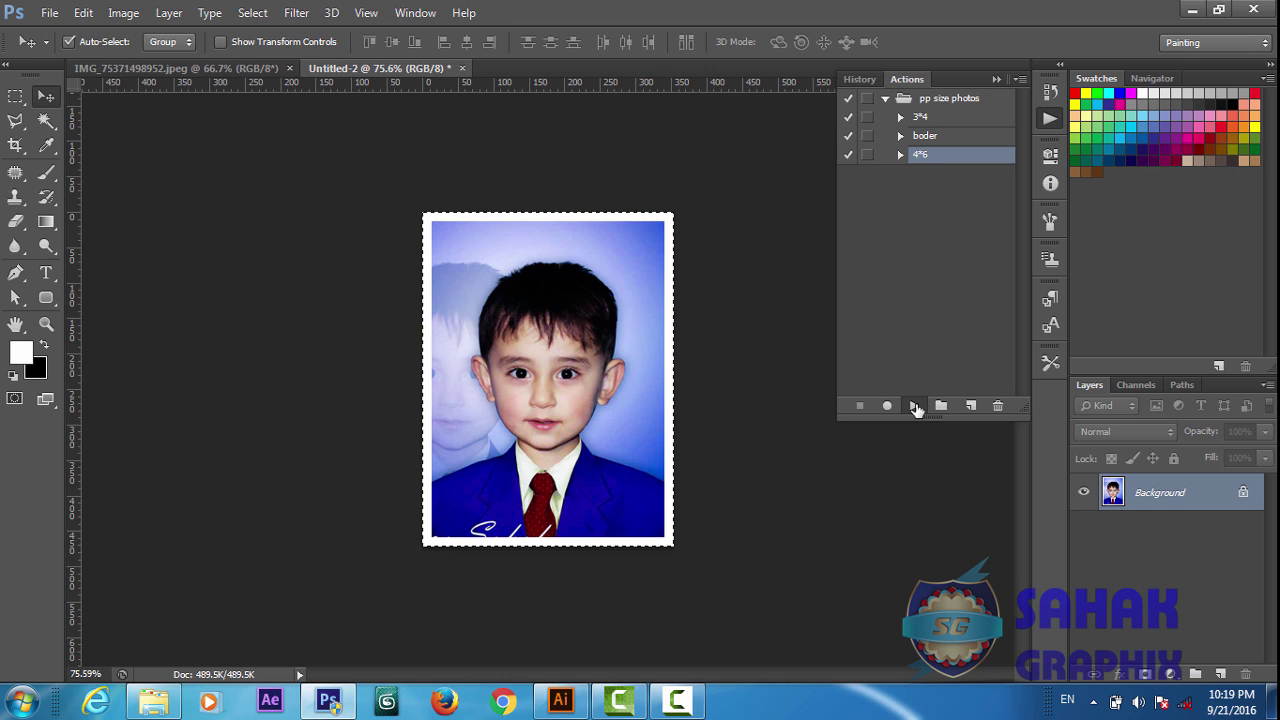